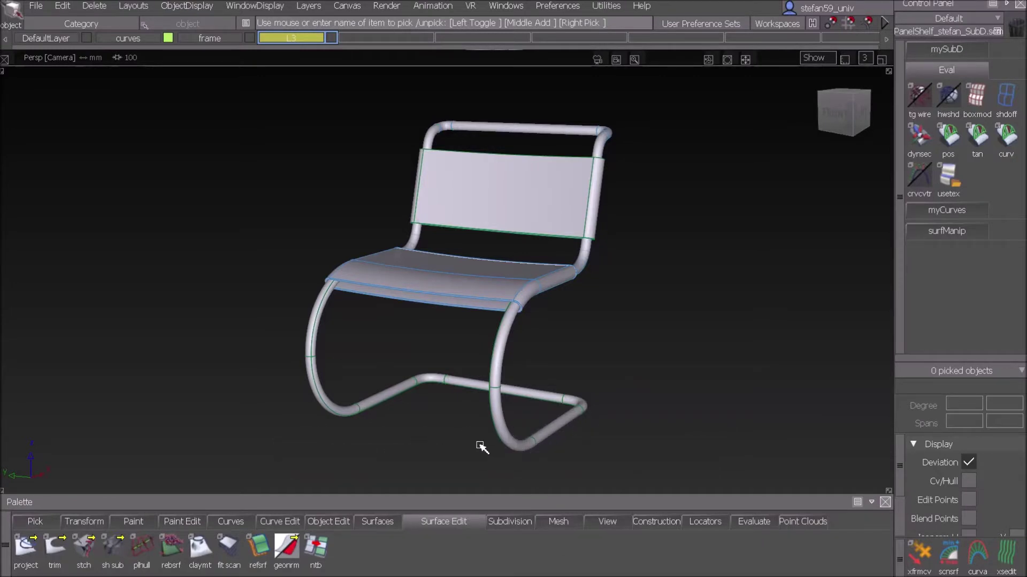
Step: Run Set Geometric Surface Orientation on the chair's red surfaces, accepting removal of construction history
mouse_move(396, 424)
left_mouse_down("alt+shift")
mouse_move(488, 426)
mouse_move(408, 437)
left_mouse_up("alt+shift")
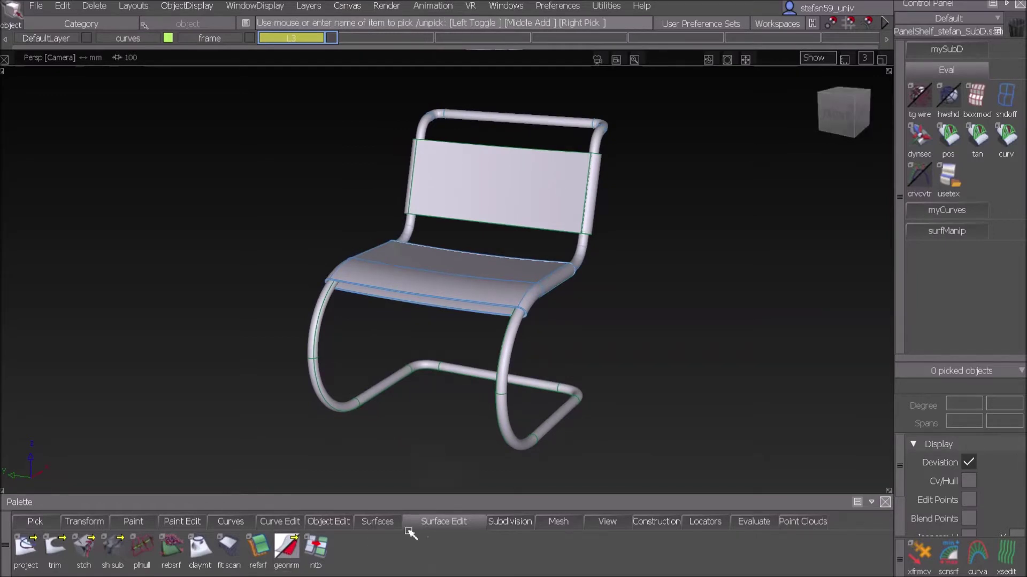
left_click(290, 549)
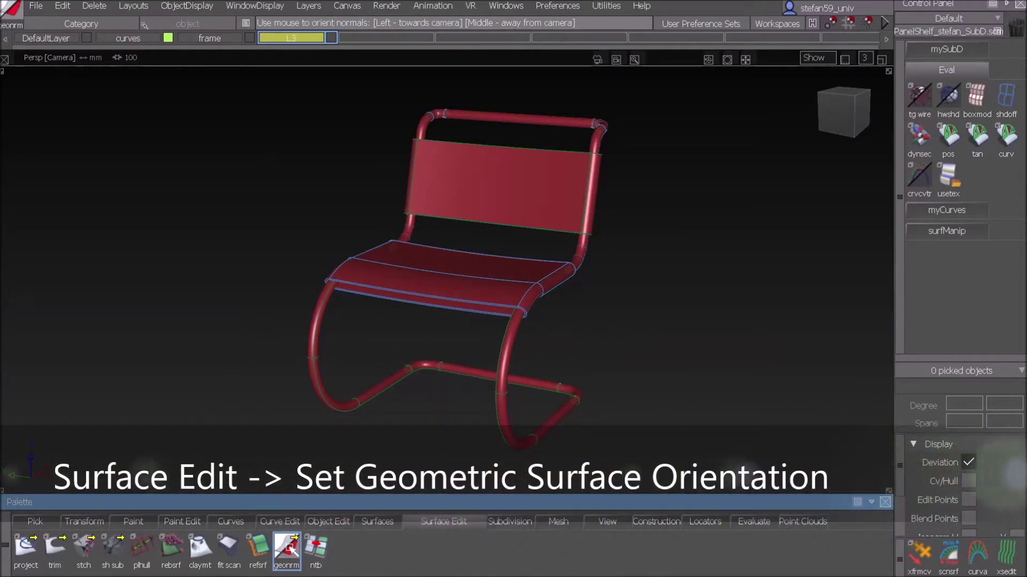
left_click_drag(665, 348, 185, 314, "alt+shift")
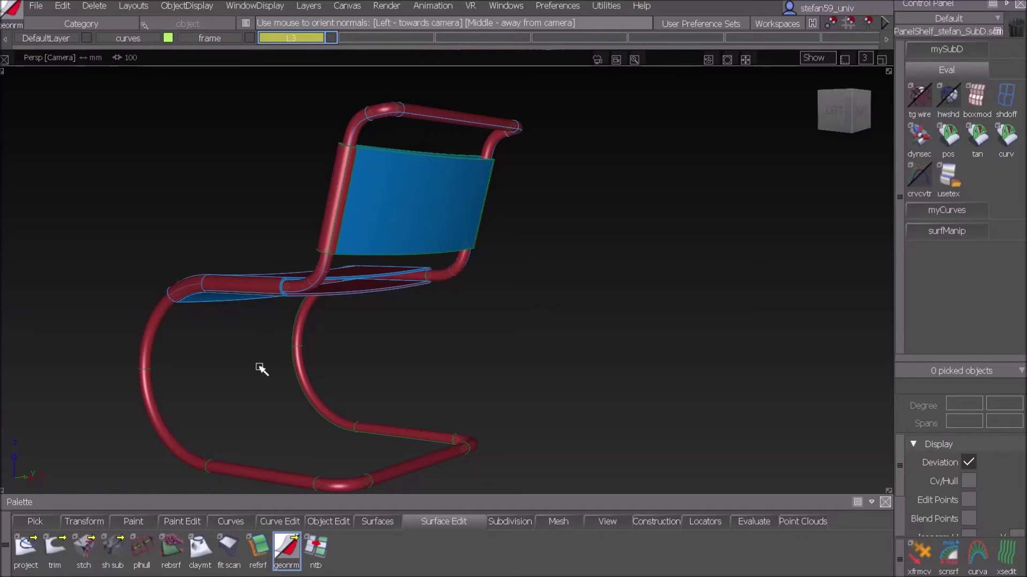
right_click_drag(275, 379, 324, 401, "alt+shift")
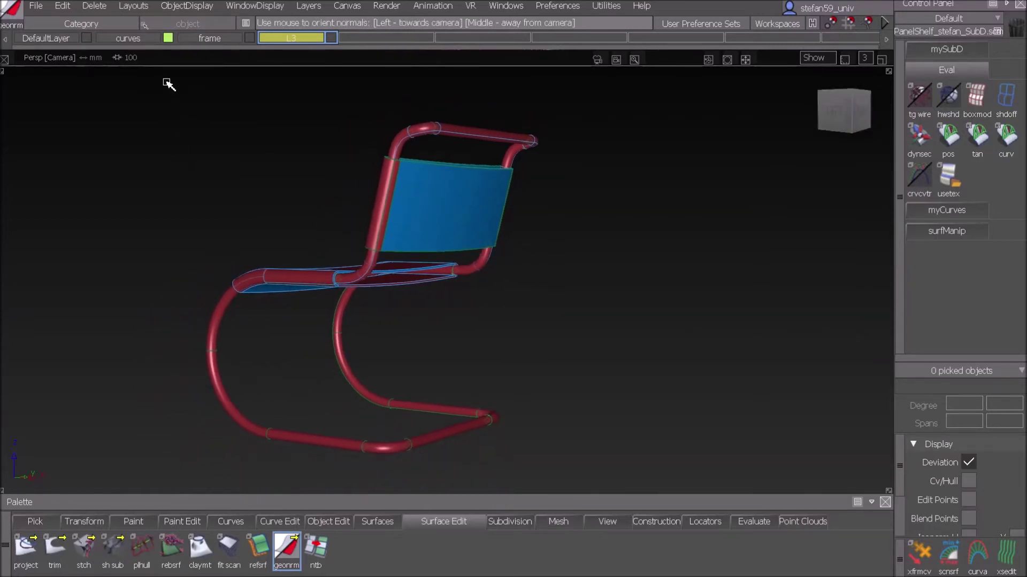
left_click_drag(167, 82, 611, 467)
left_click(734, 472)
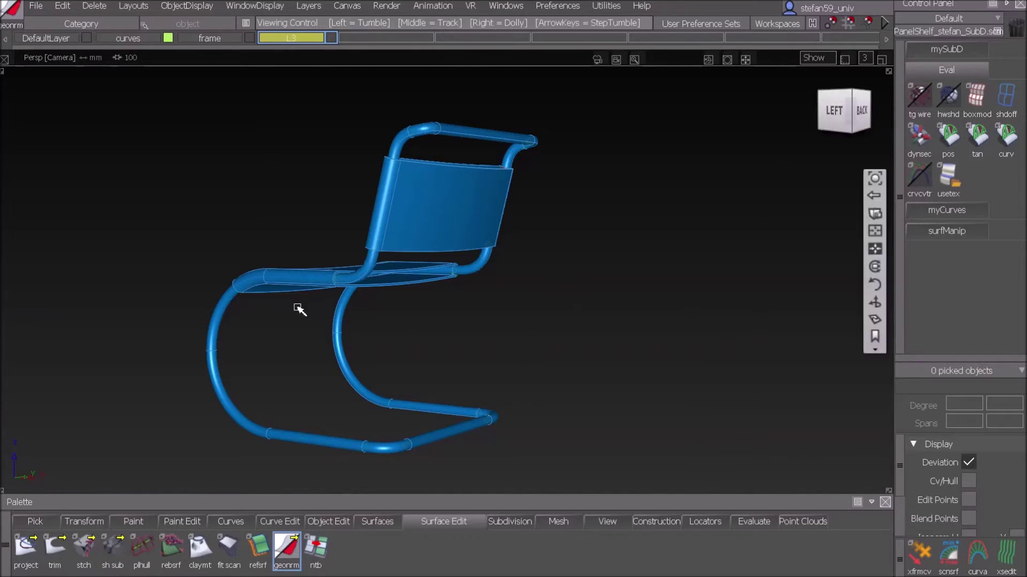
Step: Flip the red front surfaces and the reversed strip at the front seat bend, then pick the backrest surfaces
left_click_drag(193, 284, 658, 318, "alt+shift")
left_click_drag(328, 126, 627, 373)
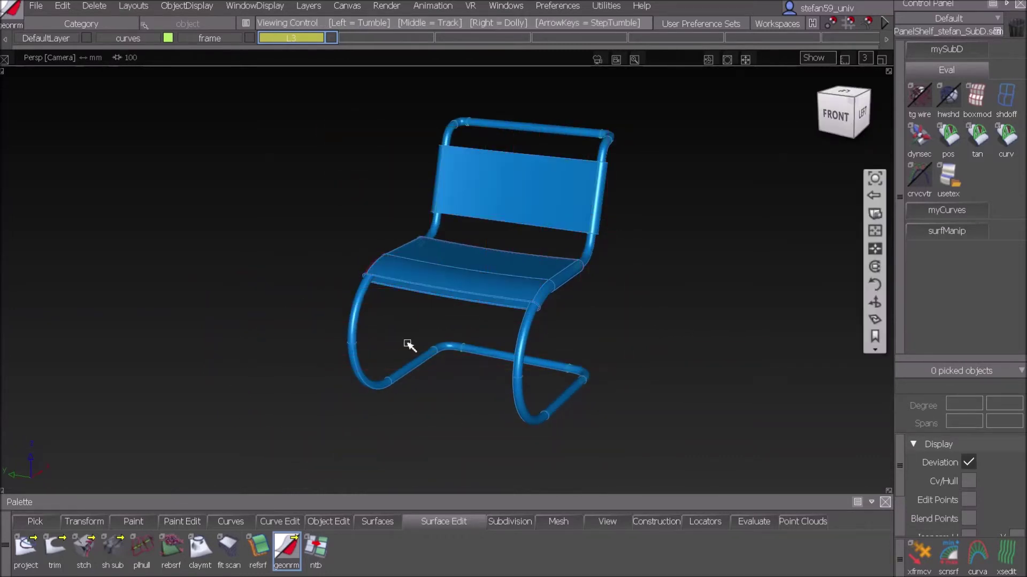
left_click_drag(409, 346, 626, 323, "alt+shift")
right_click_drag(495, 298, 738, 254, "alt+shift")
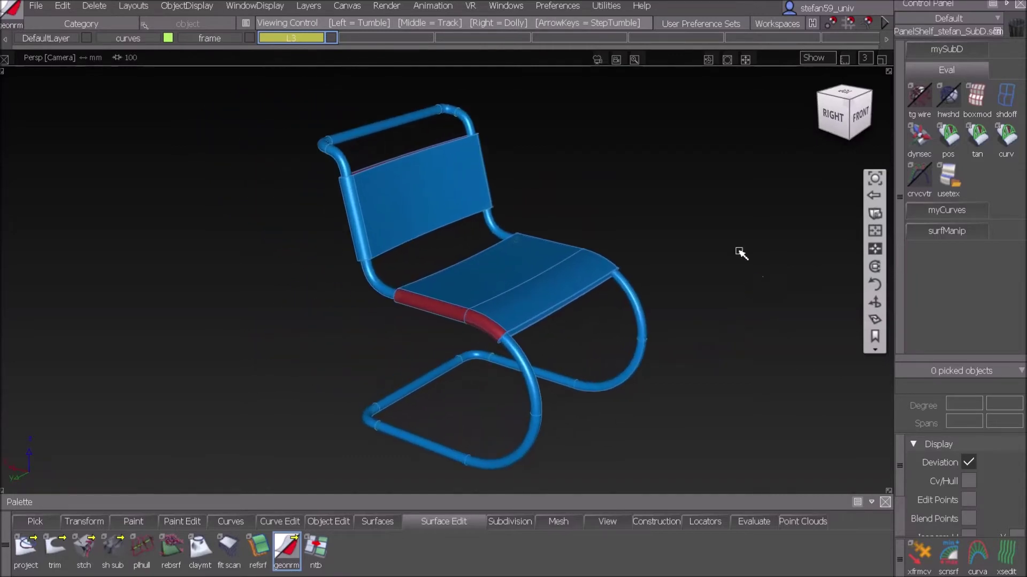
left_click(523, 388)
left_click(755, 475)
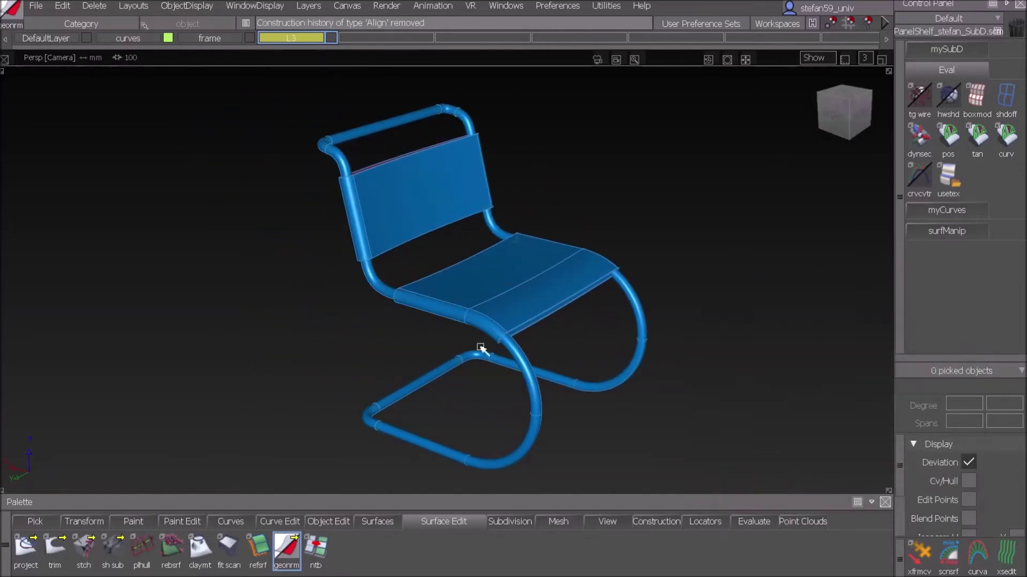
left_click_drag(481, 348, 651, 332, "alt+shift")
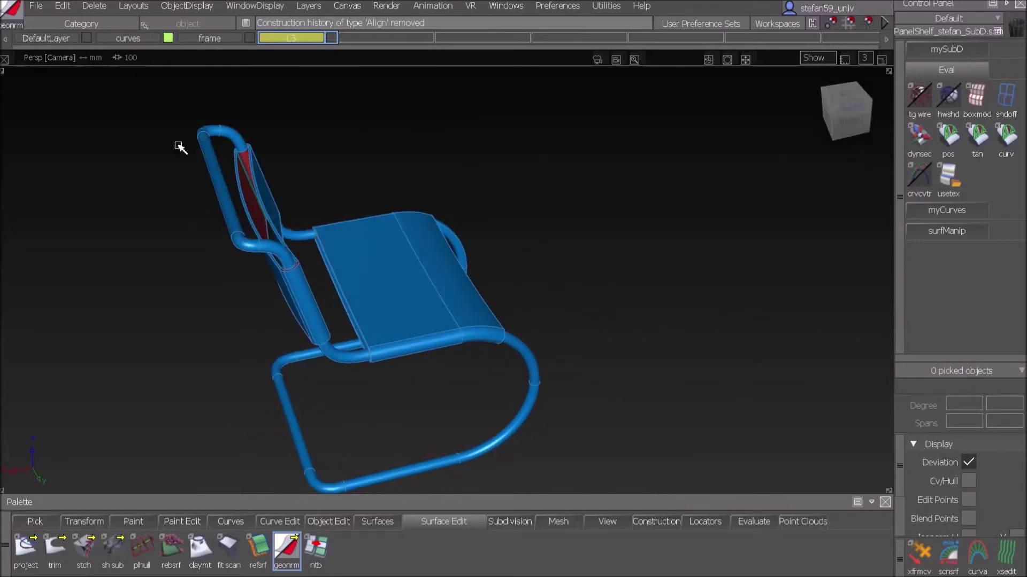
left_click_drag(212, 130, 348, 351)
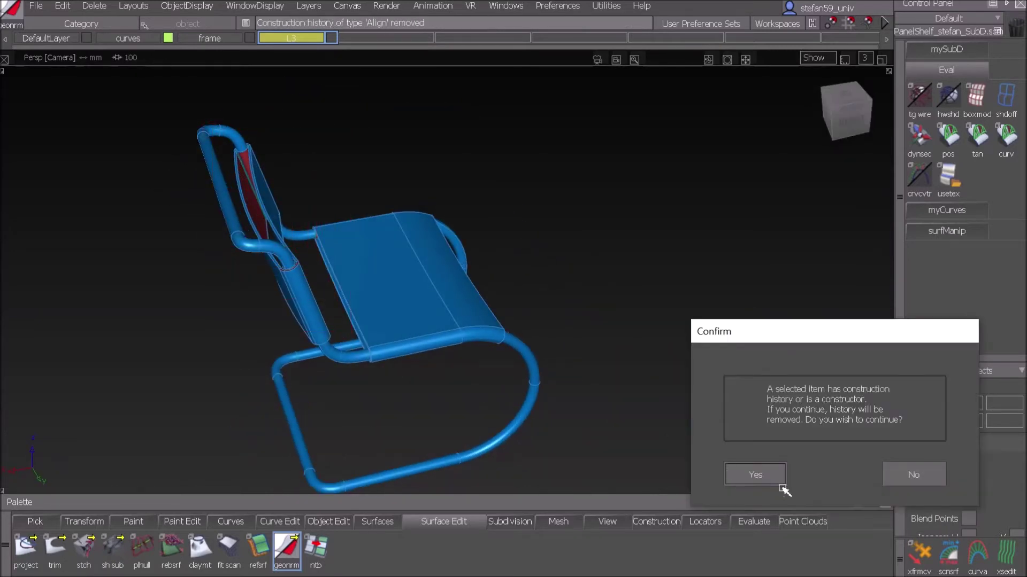
Step: Flip the backrest surfaces, the bent tube and the reversed seat-edge strip so they show blue
left_click(749, 475)
left_click_drag(263, 268, 523, 422, "alt+shift")
right_click_drag(523, 422, 549, 392, "alt+shift")
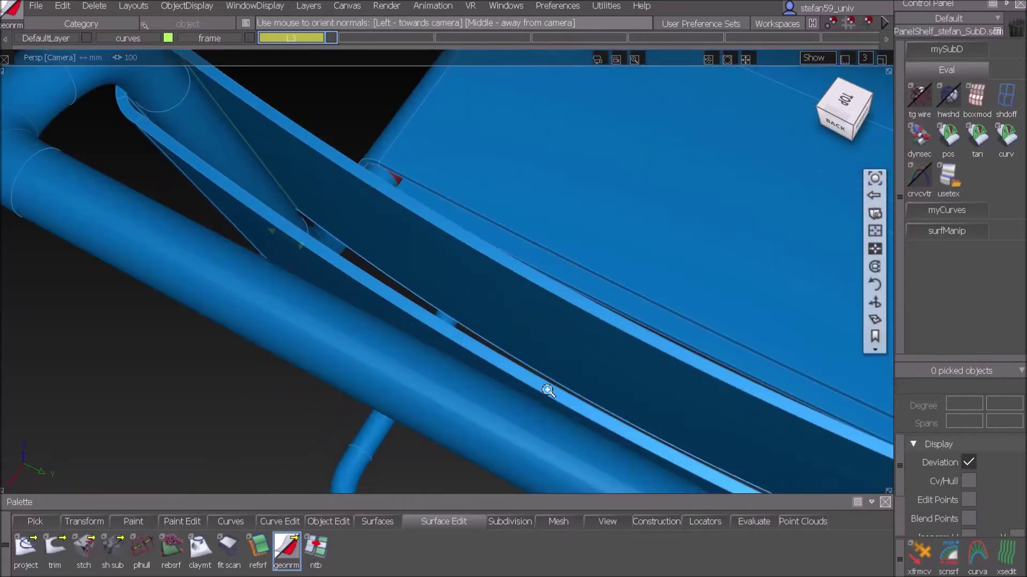
left_click_drag(546, 387, 195, 279, "alt+shift")
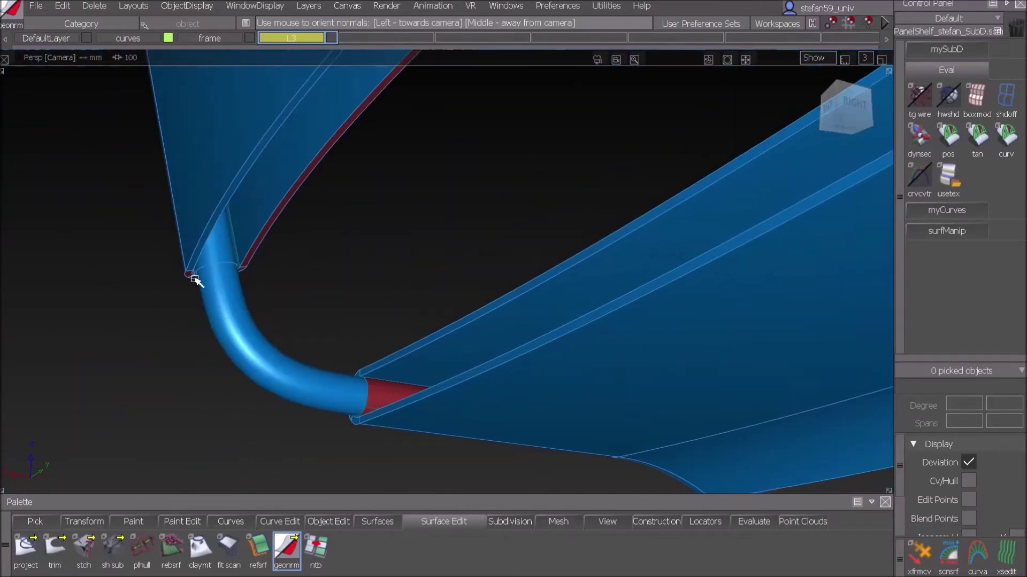
left_click_drag(161, 245, 303, 303)
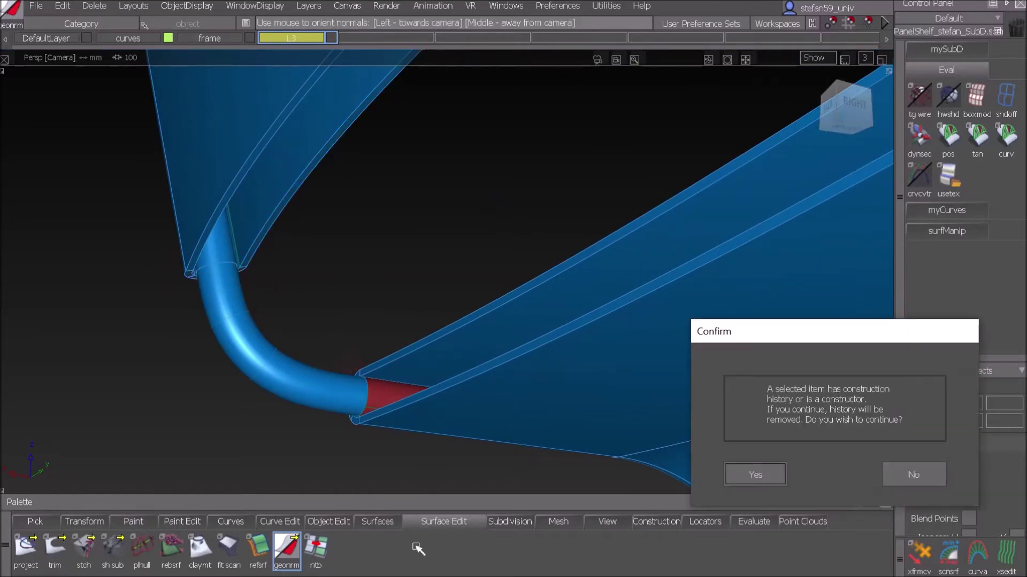
left_click(727, 474)
Step: Check the chair from all sides, then switch back to Pick Object for normal grey shading
left_click_drag(615, 406, 450, 433, "alt+shift")
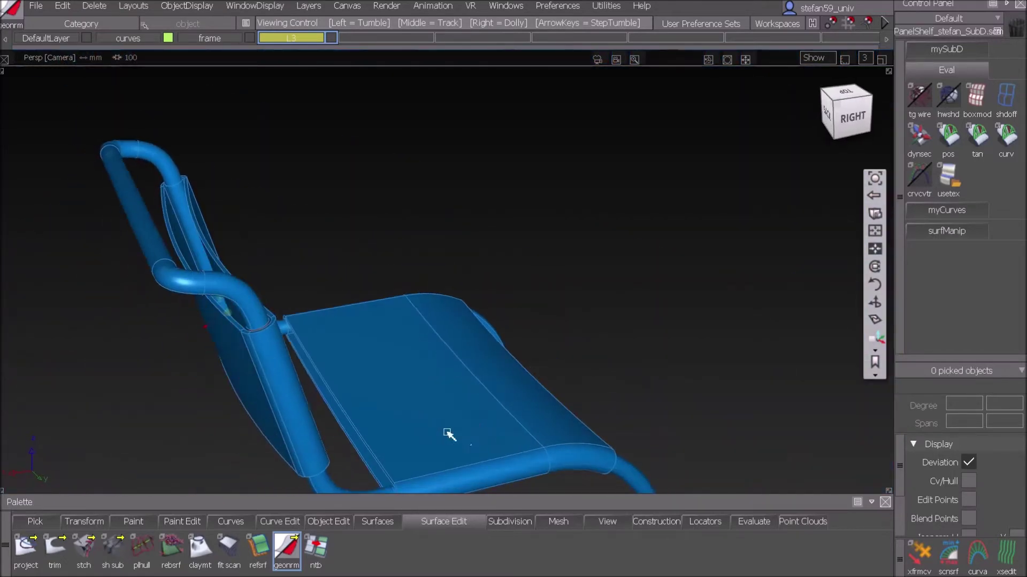
right_click_drag(449, 433, 458, 419, "alt+shift")
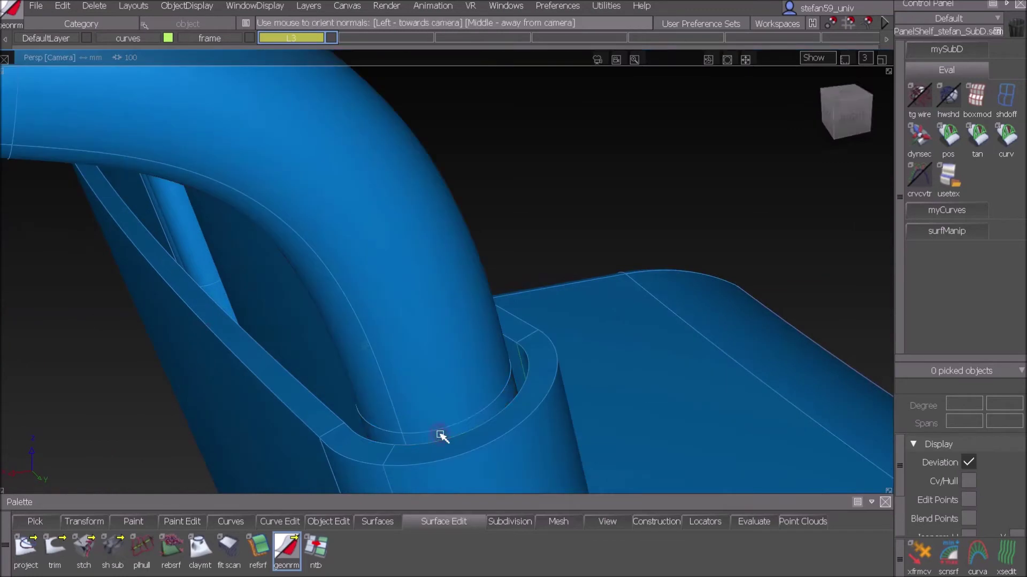
right_click_drag(531, 358, 516, 397, "alt+shift")
left_click_drag(516, 396, 301, 302, "alt+shift")
middle_click_drag(301, 302, 573, 314, "alt+shift")
left_click_drag(573, 314, 444, 313, "alt+shift")
right_click_drag(504, 291, 507, 317, "alt+shift")
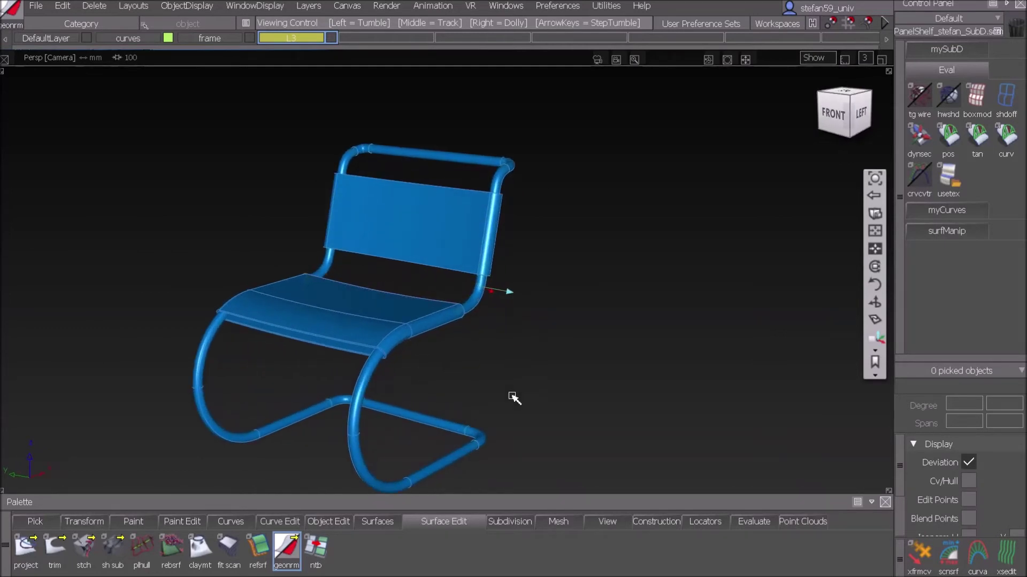
middle_click_drag(523, 406, 612, 380, "alt+shift")
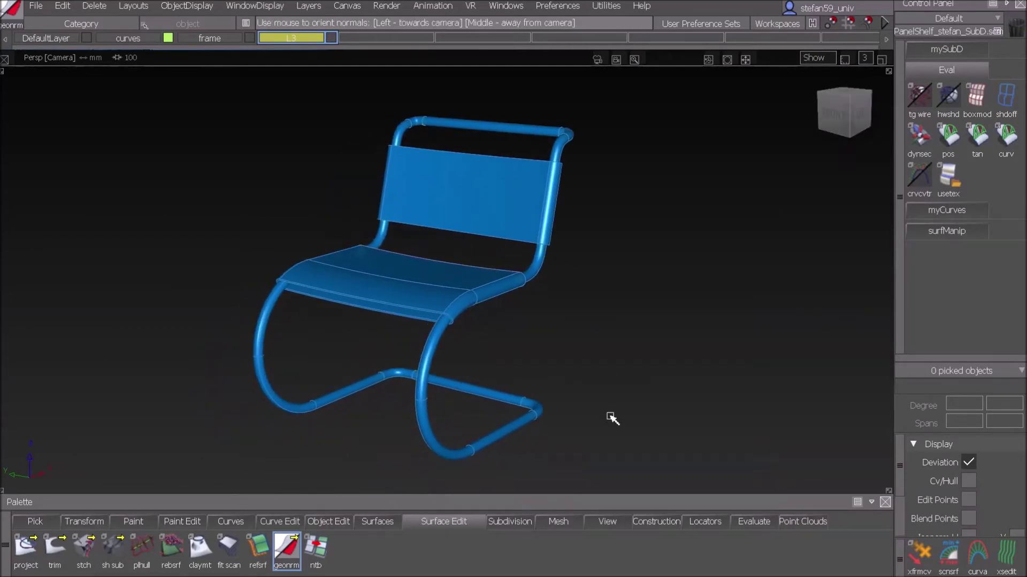
left_click_drag(612, 419, 612, 450, "ctrl+shift")
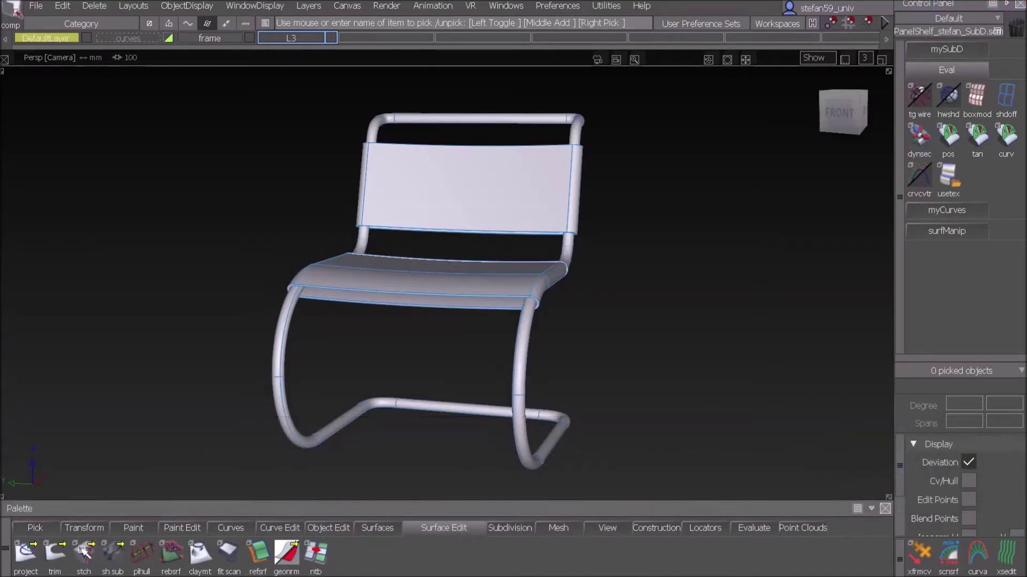
Step: In Shell Stitch options, turn off Use construction options and set Tolerance to 0.3000
left_click(84, 546)
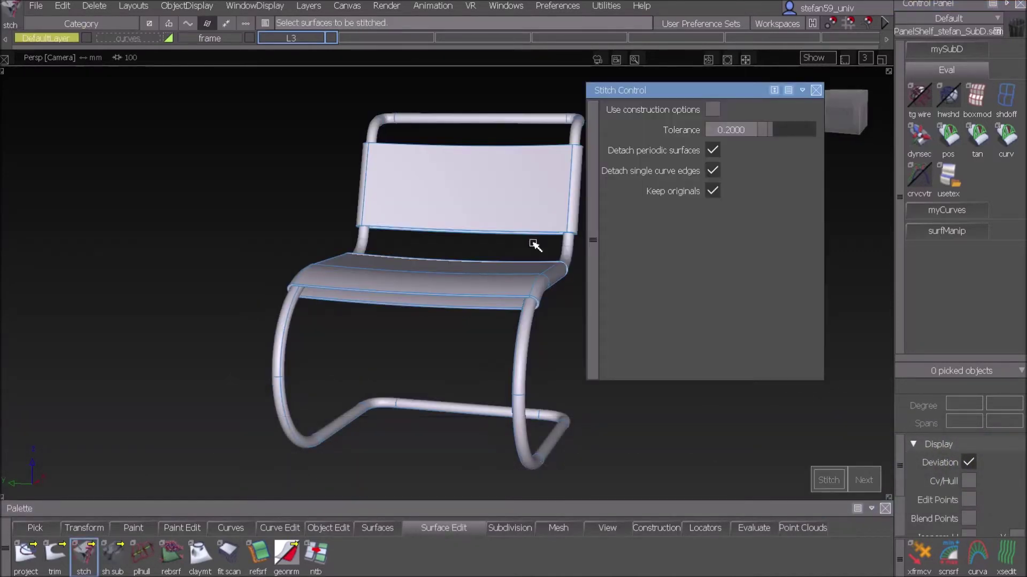
left_click_drag(747, 92, 778, 187)
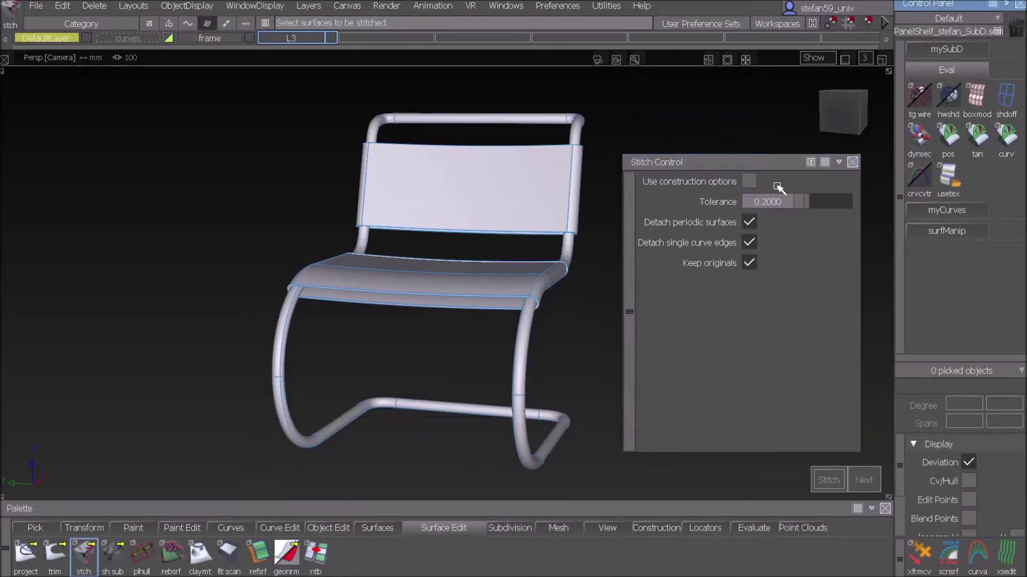
left_click(743, 181)
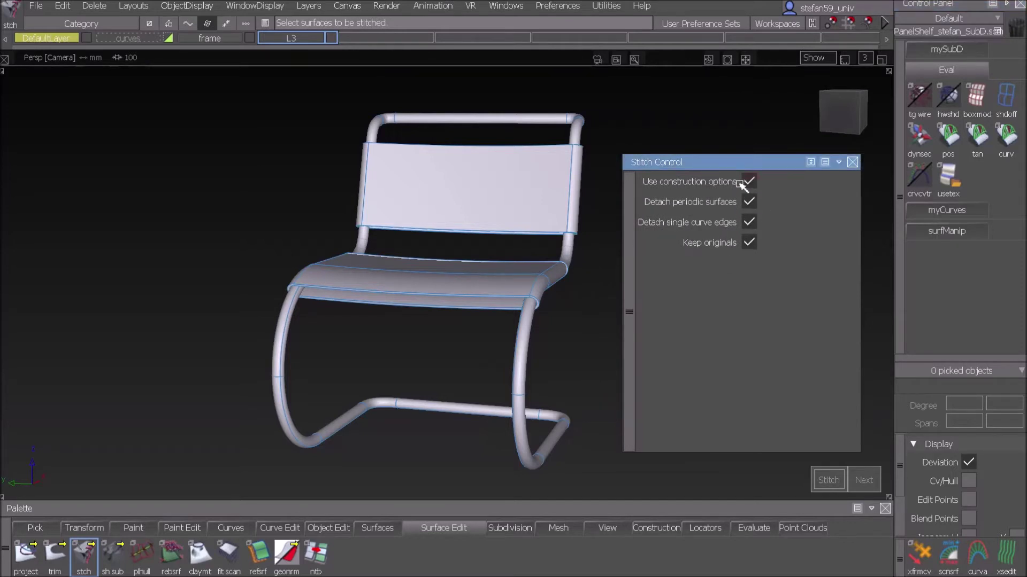
left_click(745, 181)
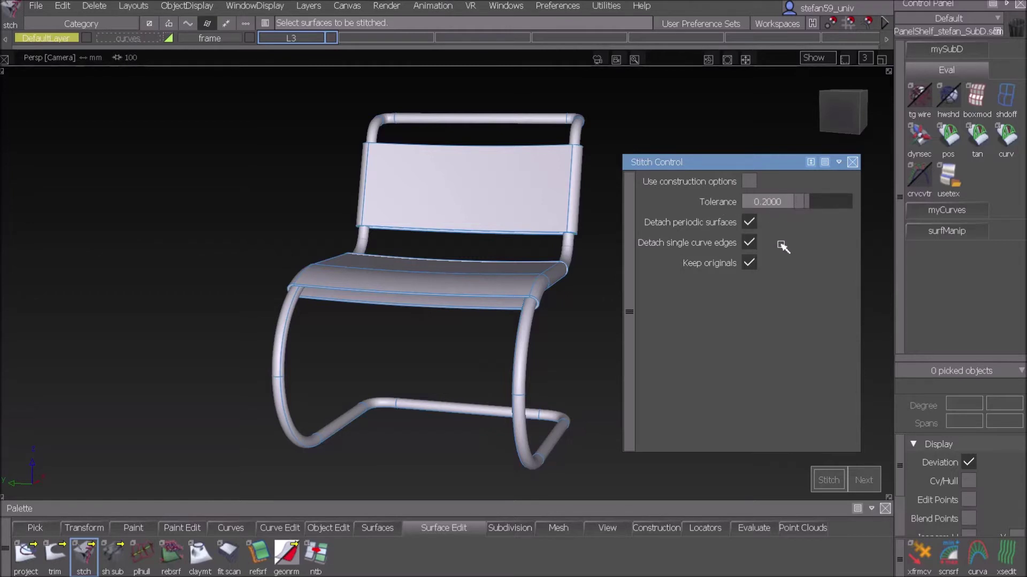
left_click(767, 203)
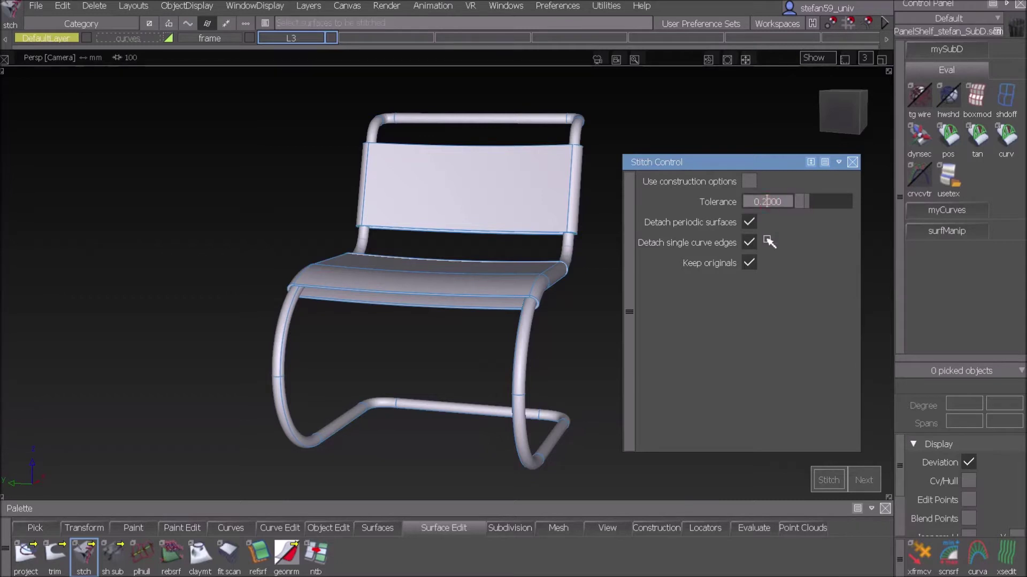
type("3")
key("Return")
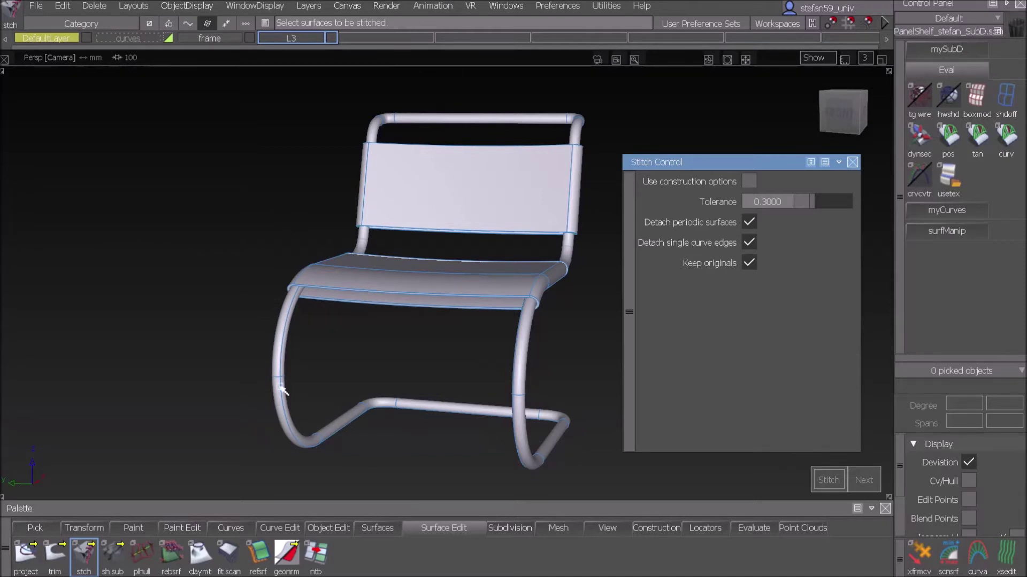
Step: Hide the tubular frame and stitch the first group of chair surfaces into one shell
left_click(248, 38)
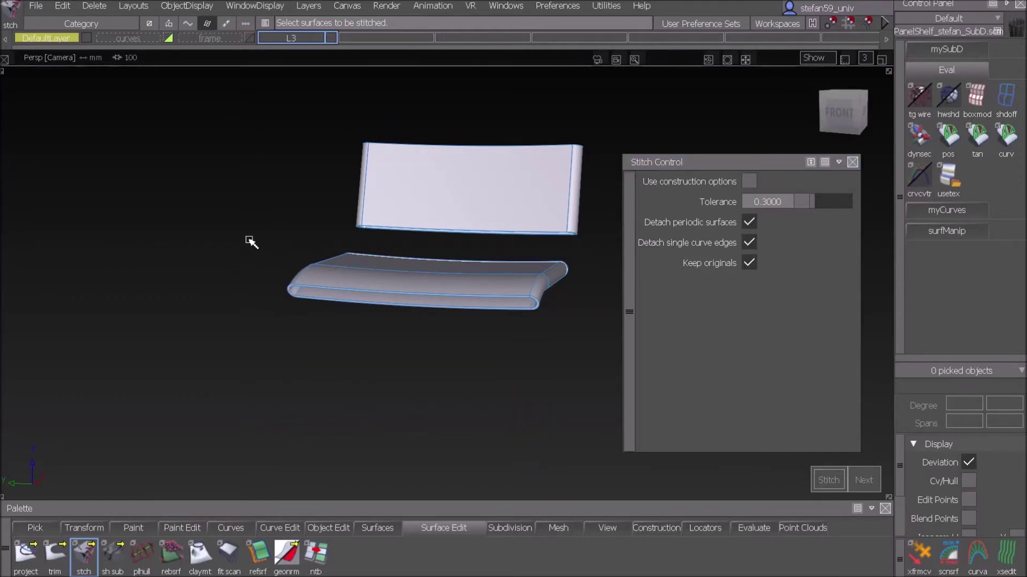
left_click_drag(255, 237, 586, 373)
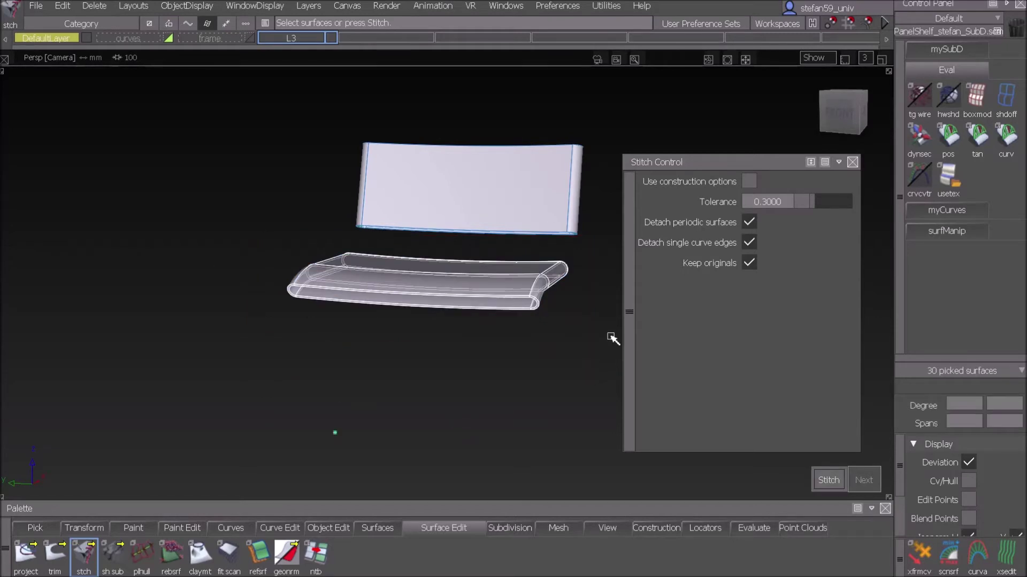
left_click(829, 481)
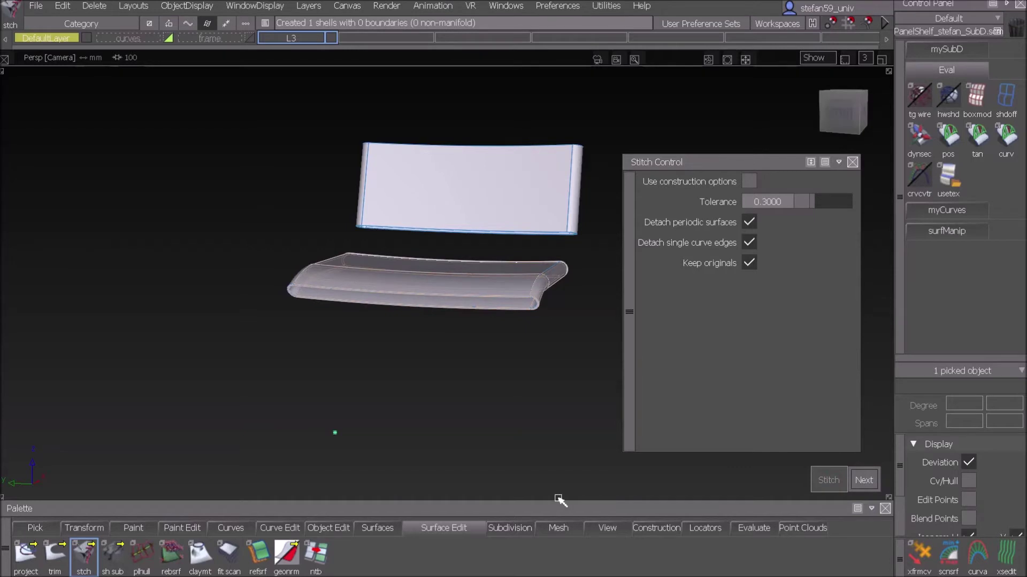
Step: Clear the pick and stitch the remaining seat surfaces into a second shell with 0 boundaries
middle_click_drag(439, 352, 373, 405, "alt+shift")
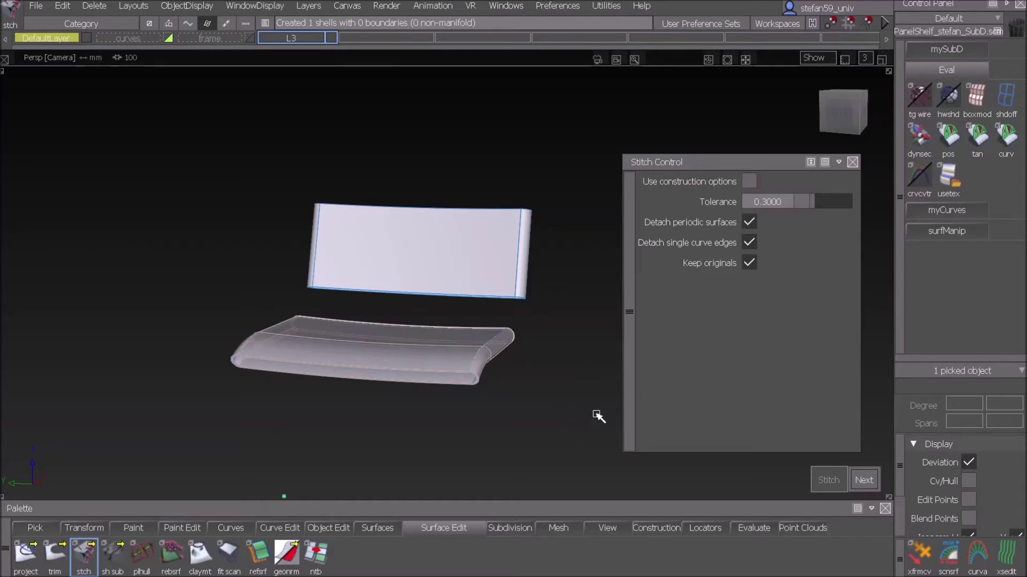
left_click(565, 293)
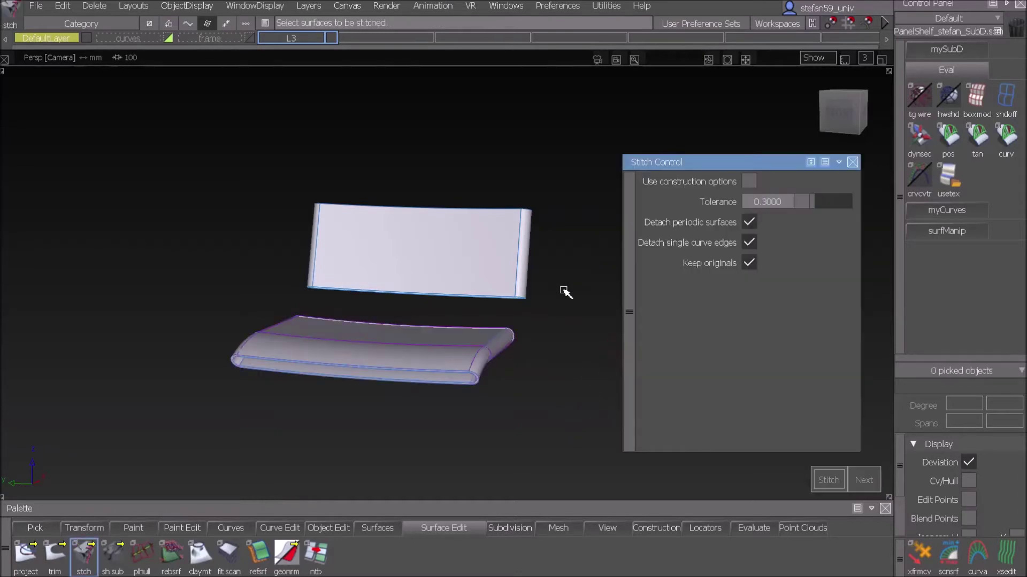
left_click_drag(271, 181, 571, 315)
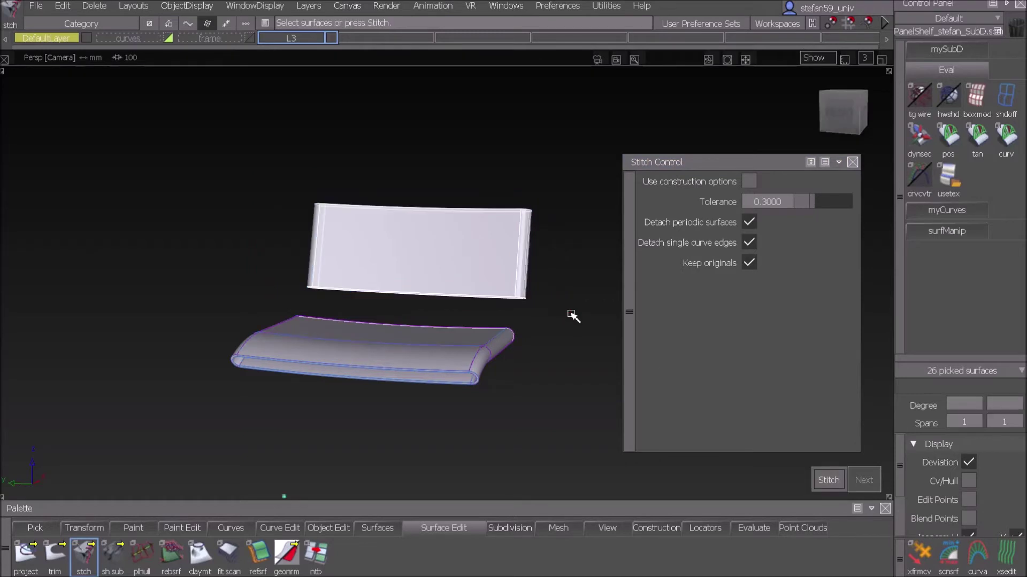
left_click(828, 479)
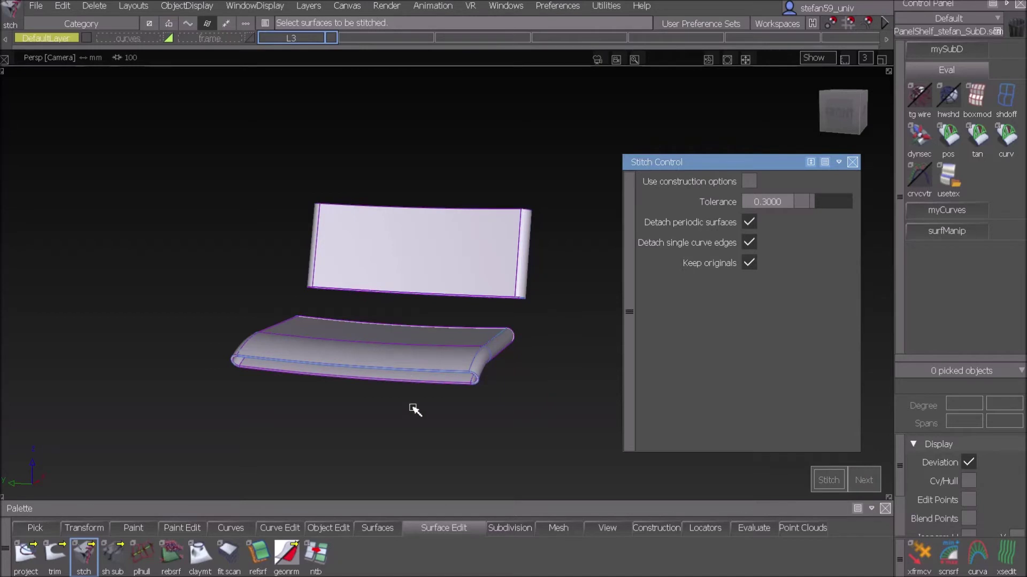
Step: Create a new layer named 'stitches'
left_click(309, 6)
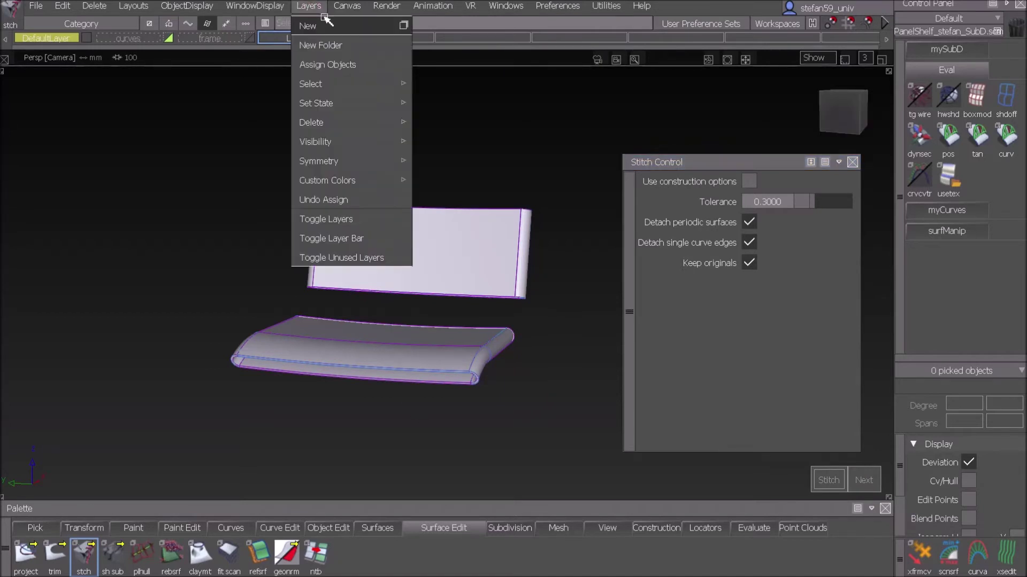
left_click(333, 24)
left_click(377, 39)
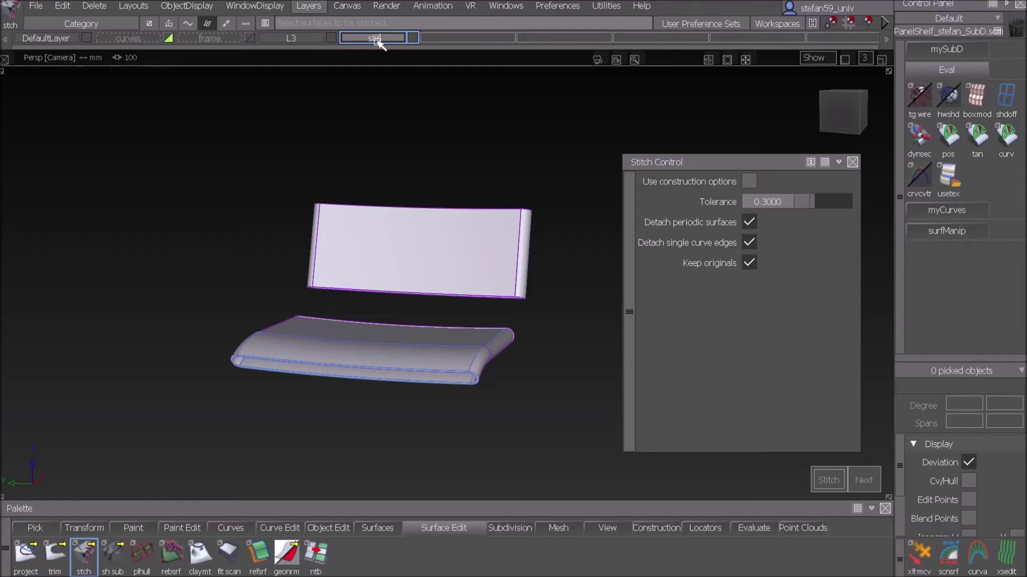
type("stitches")
key("Return")
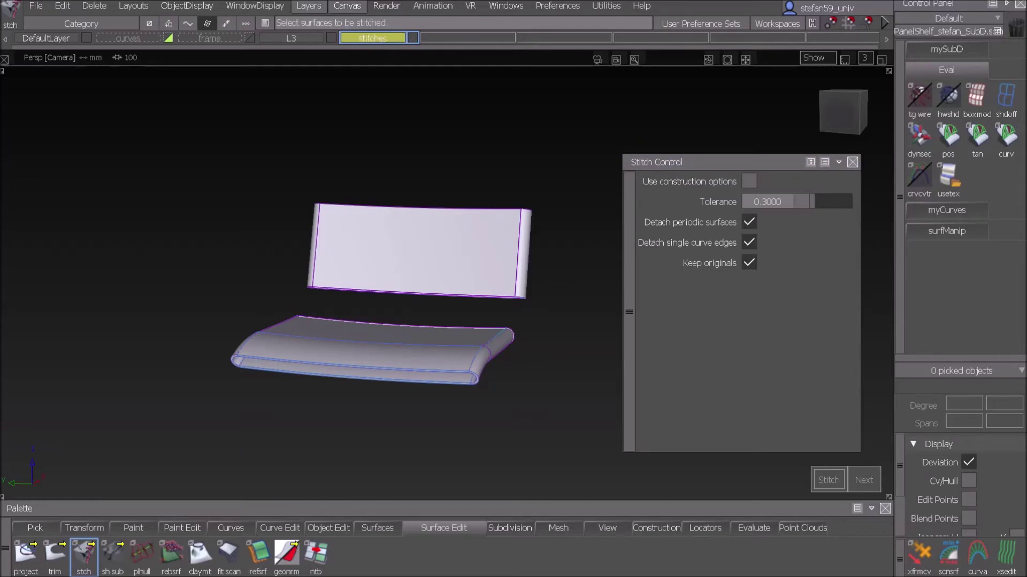
Step: Assign the backrest shell#11 and seat shell#10 to the stitches layer
left_click_drag(394, 168, 397, 202, "ctrl+shift")
left_click(397, 210)
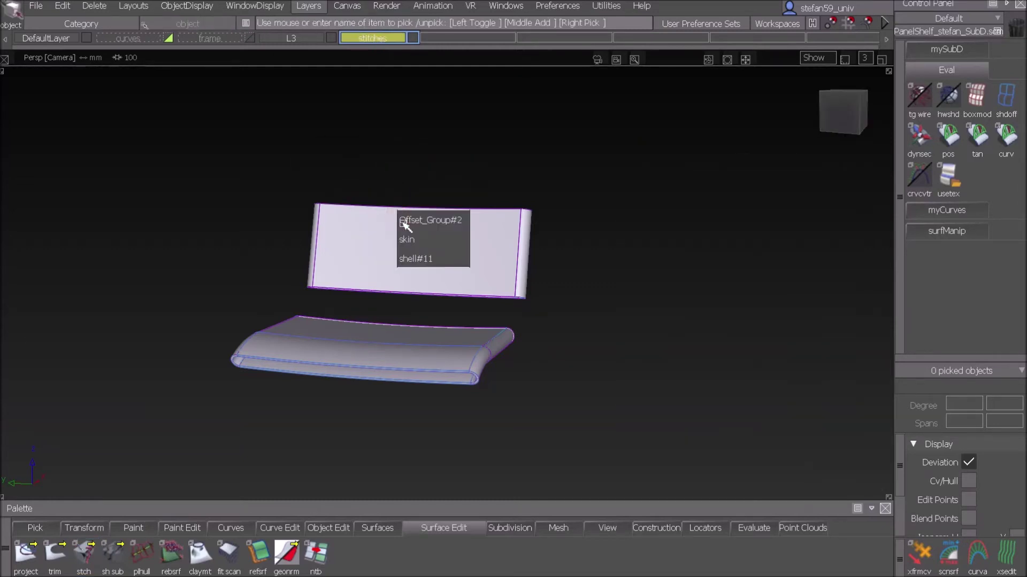
left_click(405, 257)
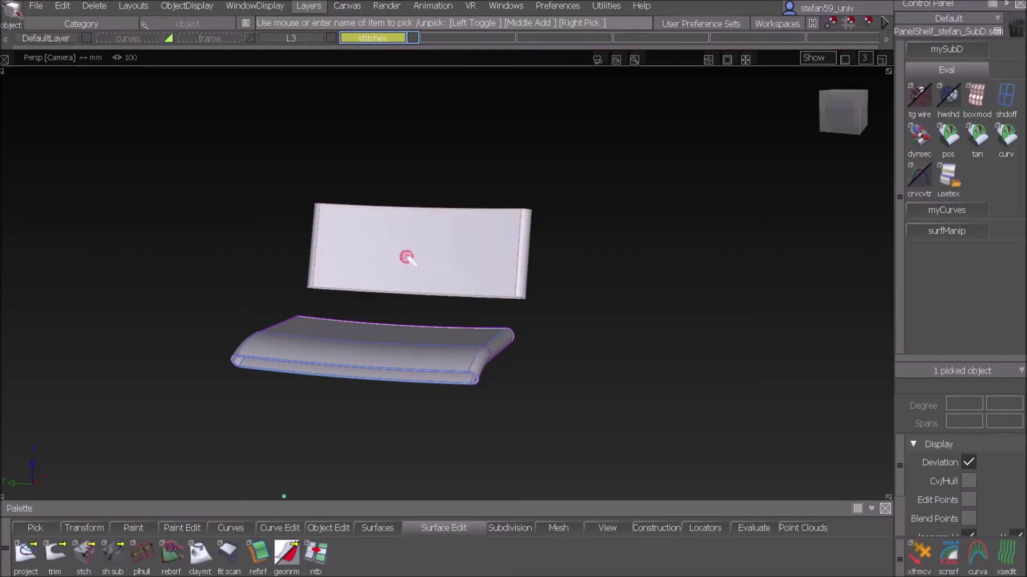
left_click(391, 325)
left_click(407, 334)
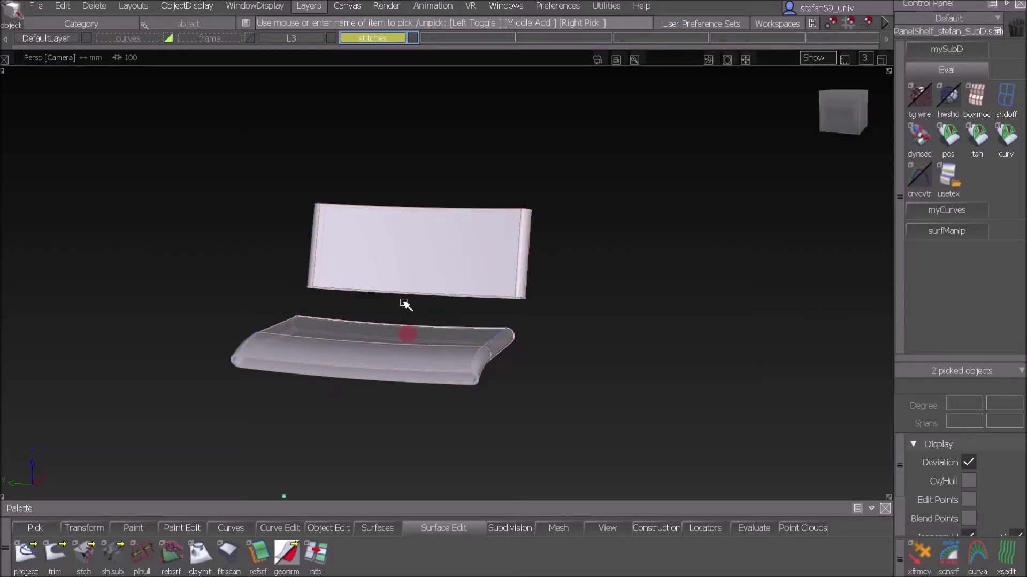
right_click_drag(381, 40, 381, 50)
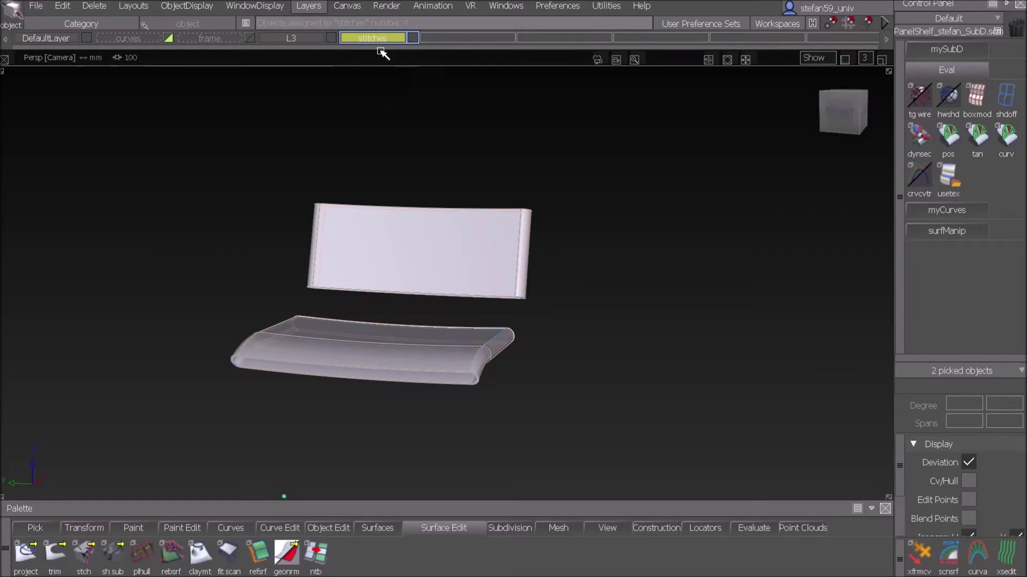
Step: Clear the pick and hide both the L3 and stitches layers
left_click(416, 169)
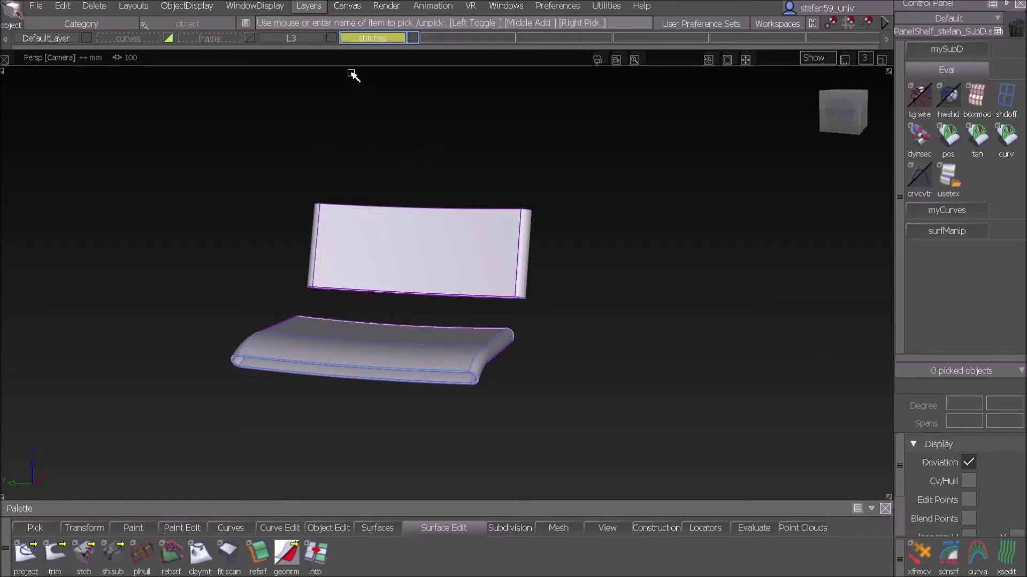
left_click(332, 38)
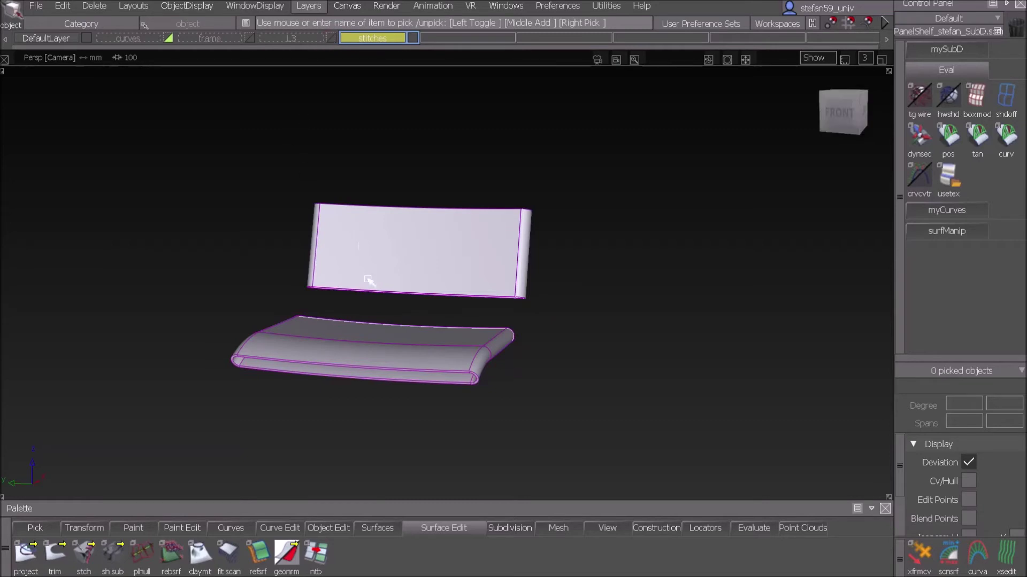
left_click(412, 37)
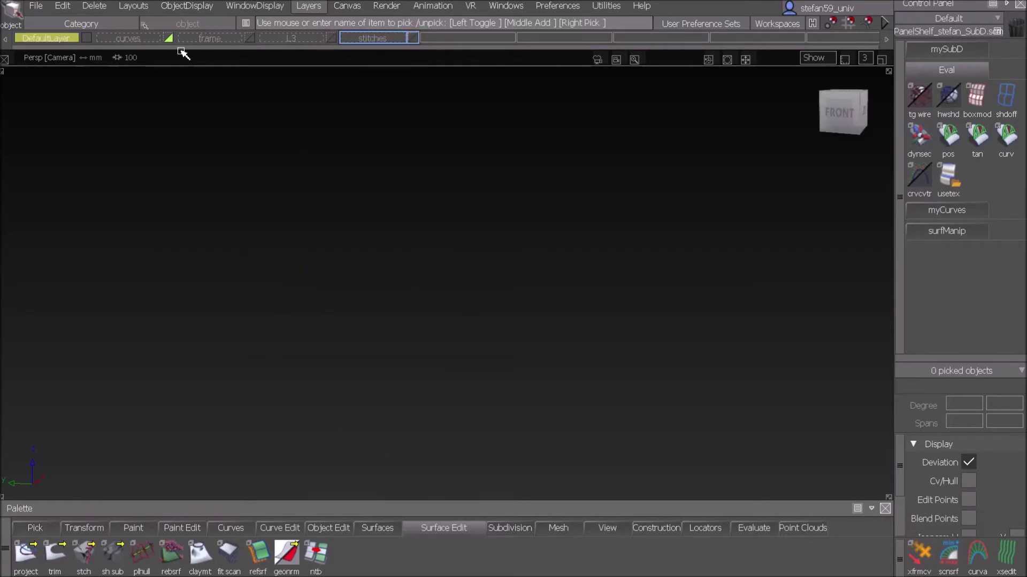
Step: Show the frame layer and stitch its 20 tube surfaces into one shell
left_click(249, 39)
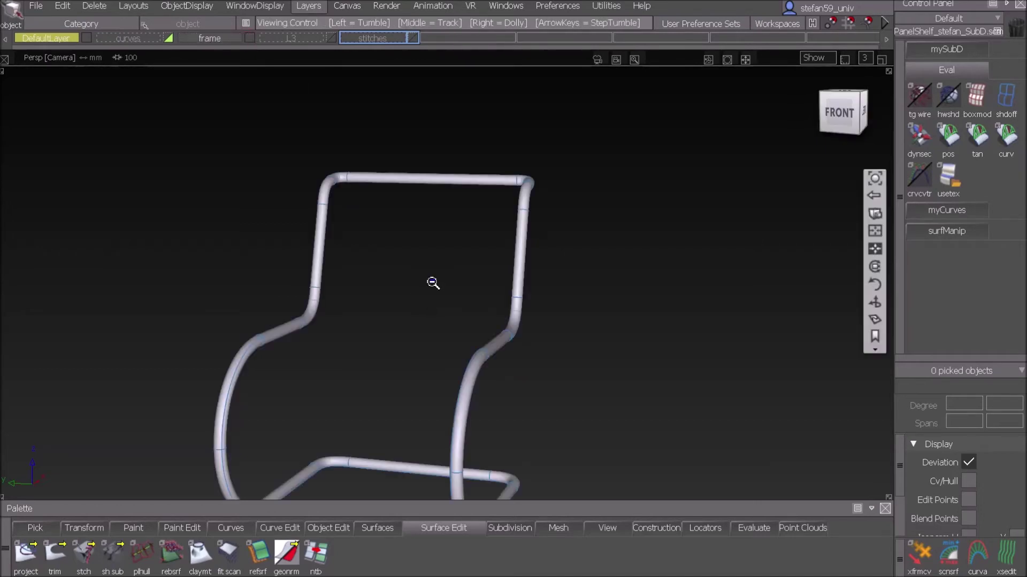
left_click_drag(431, 284, 436, 334, "alt+shift")
middle_click_drag(436, 335, 449, 287, "alt+shift")
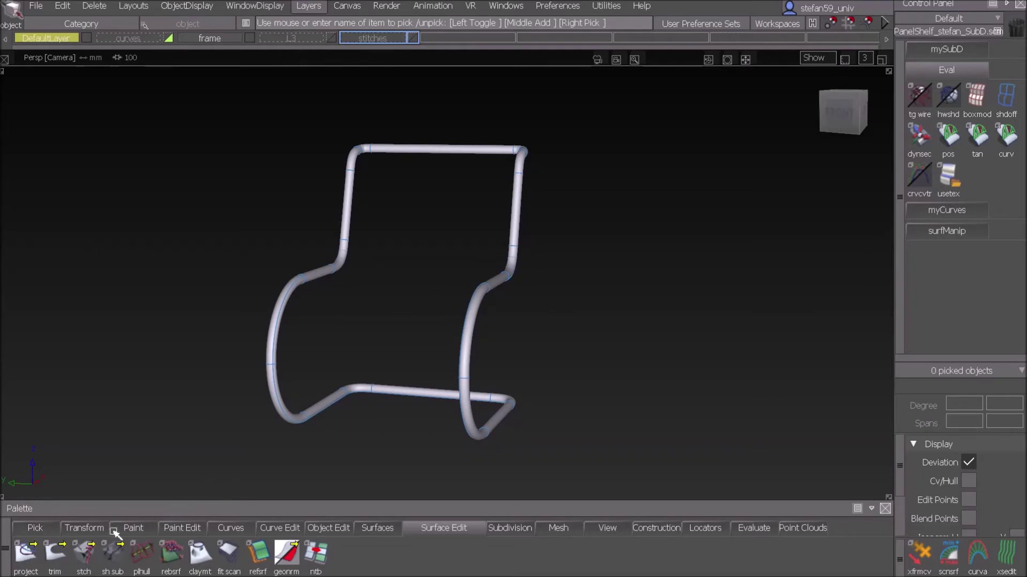
double_click(83, 553)
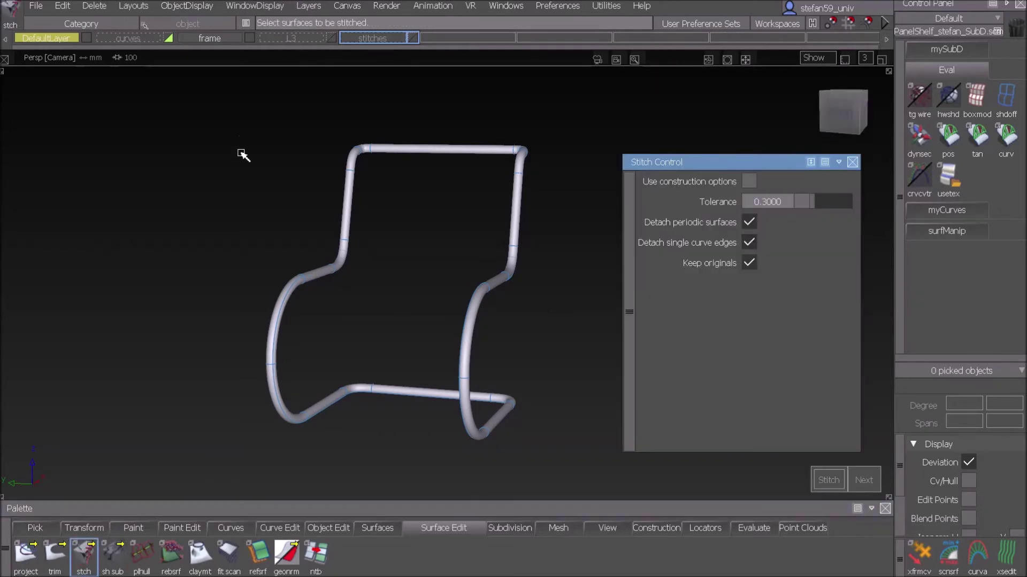
left_click_drag(229, 128, 594, 469)
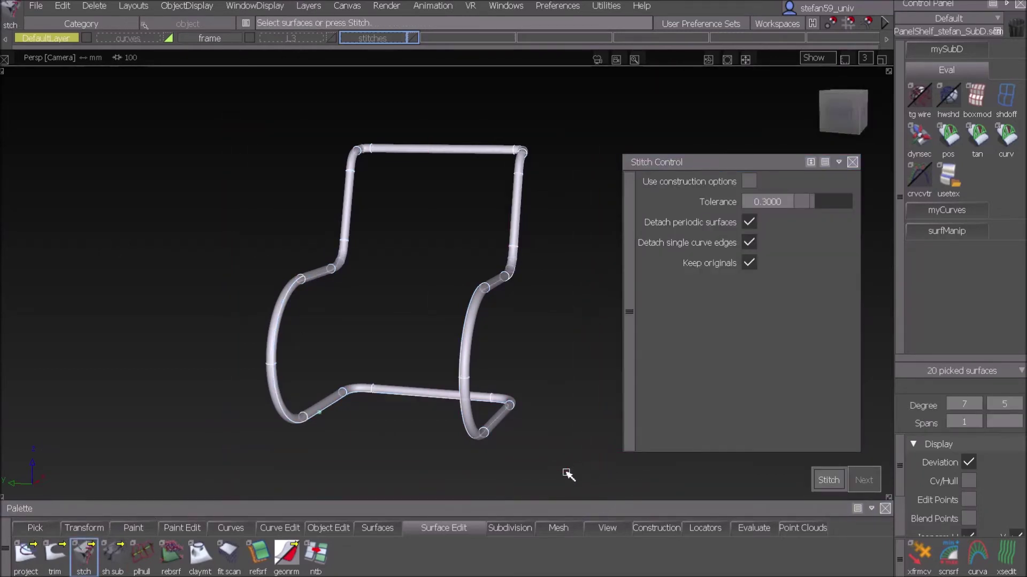
left_click(824, 483)
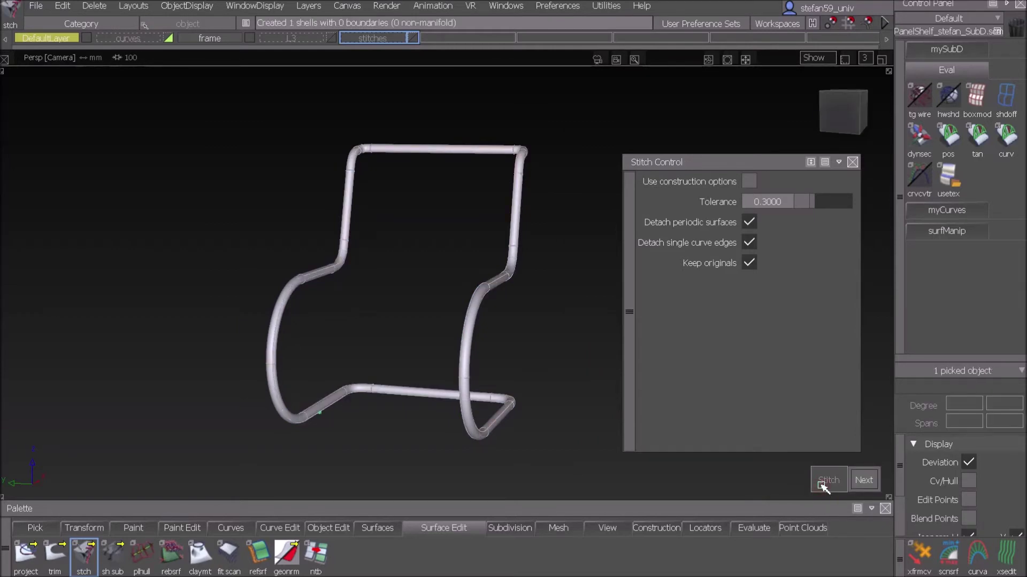
Step: Pick the stitched frame shell shell#12 for assignment to the stitches layer
left_click_drag(424, 252, 434, 214, "ctrl+shift")
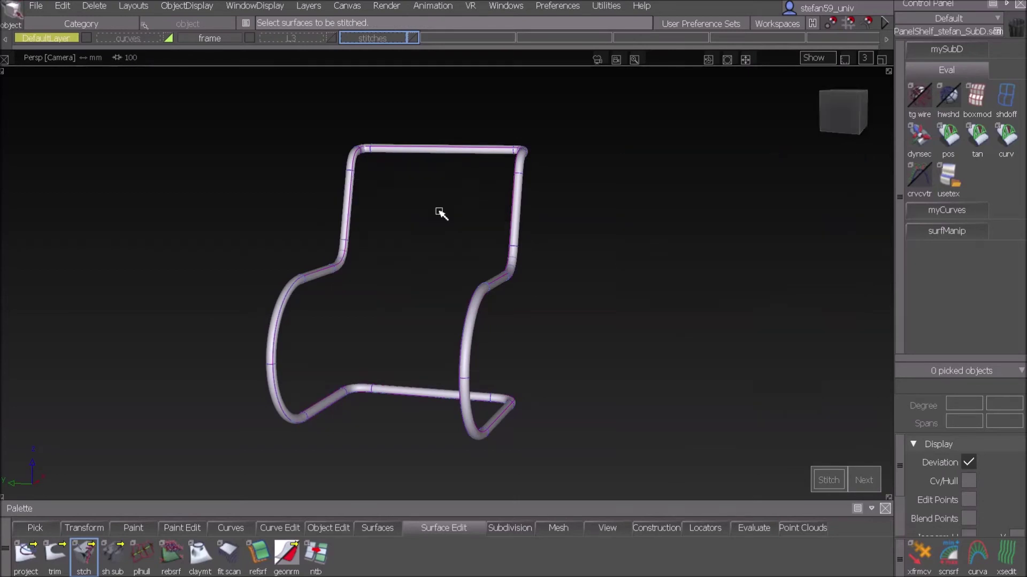
left_click(458, 152)
left_click(476, 182)
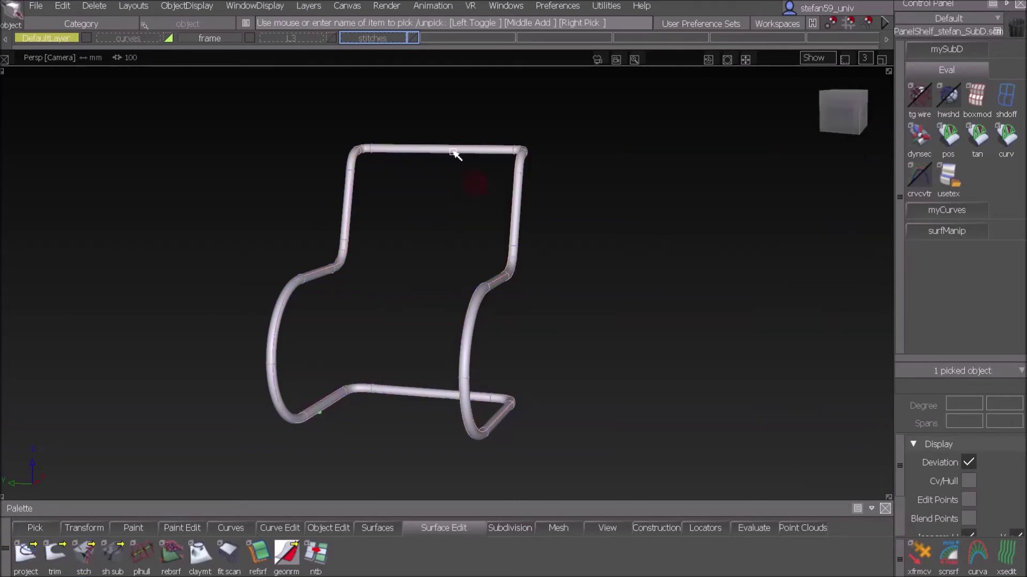
left_click(373, 42)
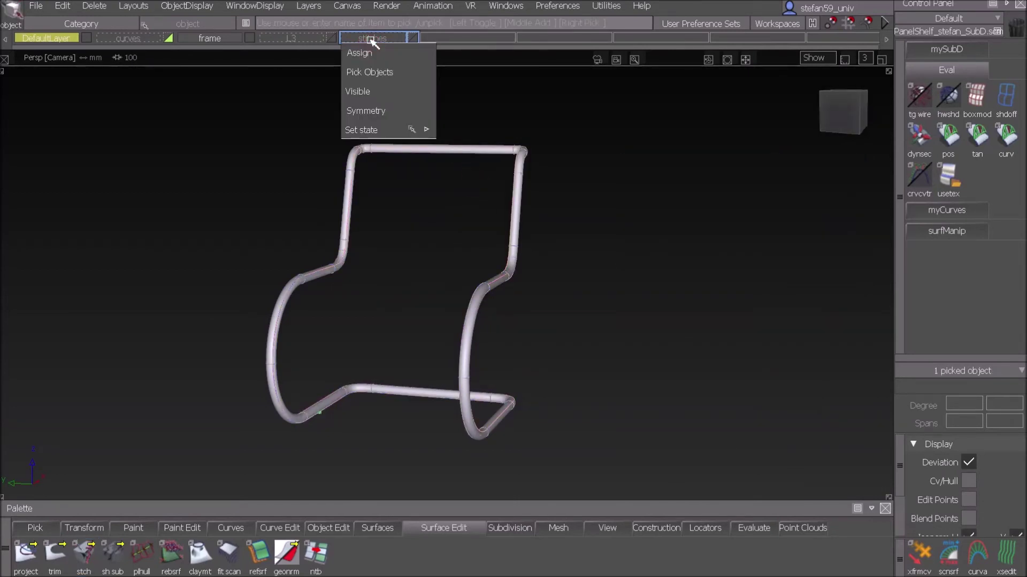
Step: Assign frame shell#12 to the stitches layer and turn that layer's visibility back on
left_click(376, 70)
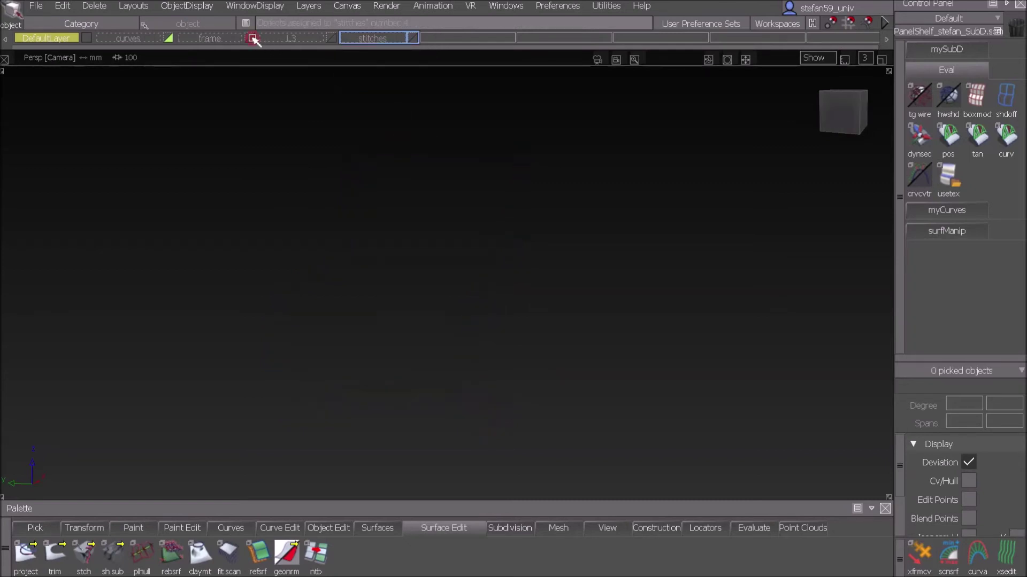
left_click(412, 38)
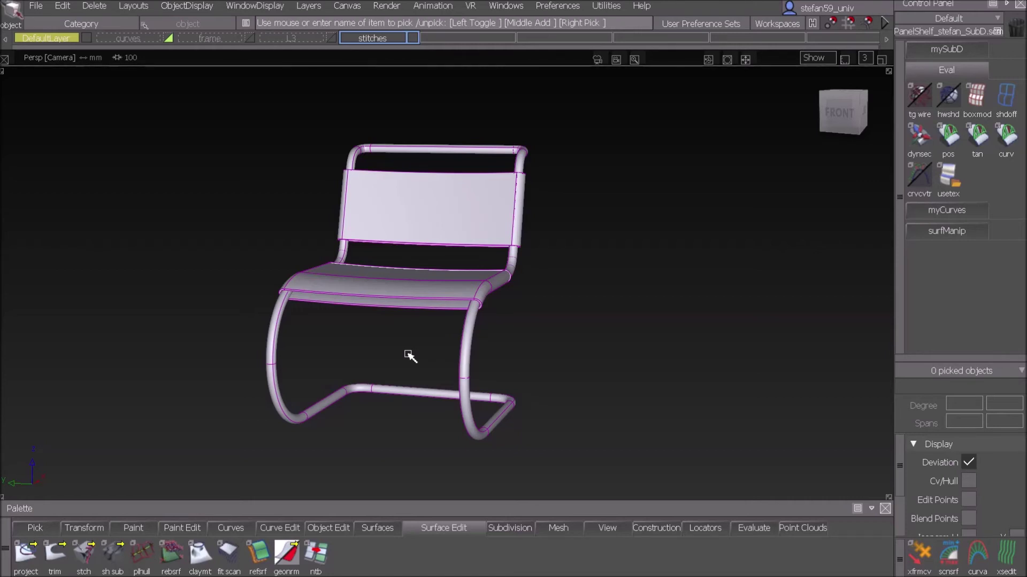
Step: Pick the three stitched shells and export them as Mies_MR10_end_stitched_forExport (.wire)
left_click_drag(569, 374, 562, 415, "ctrl+shift")
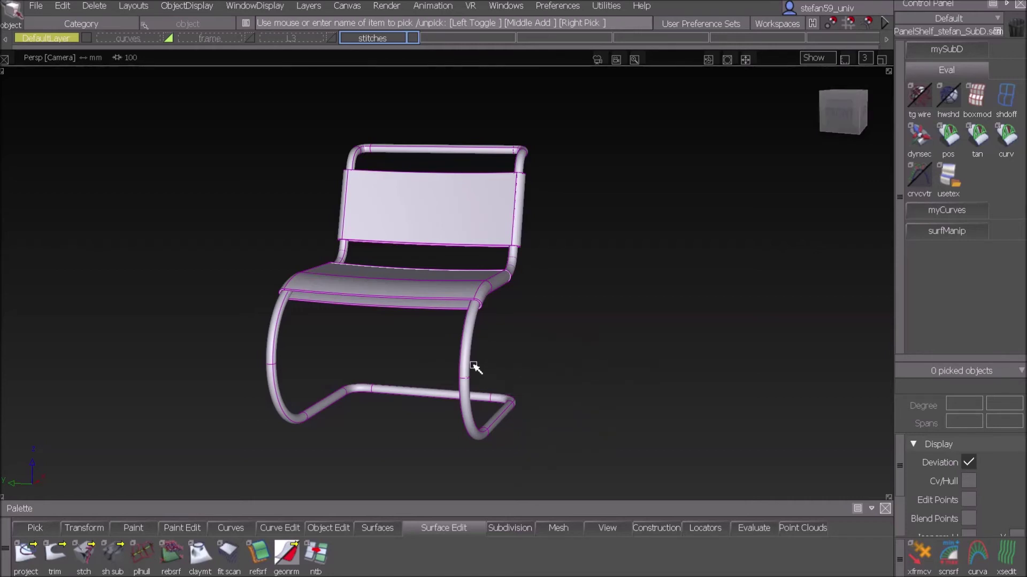
left_click_drag(204, 119, 562, 450)
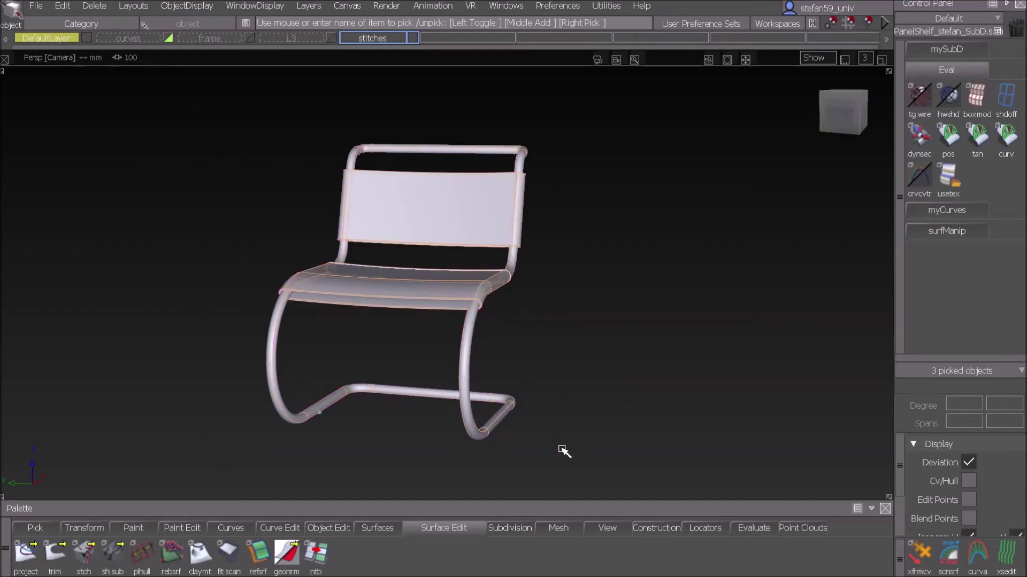
left_click(37, 7)
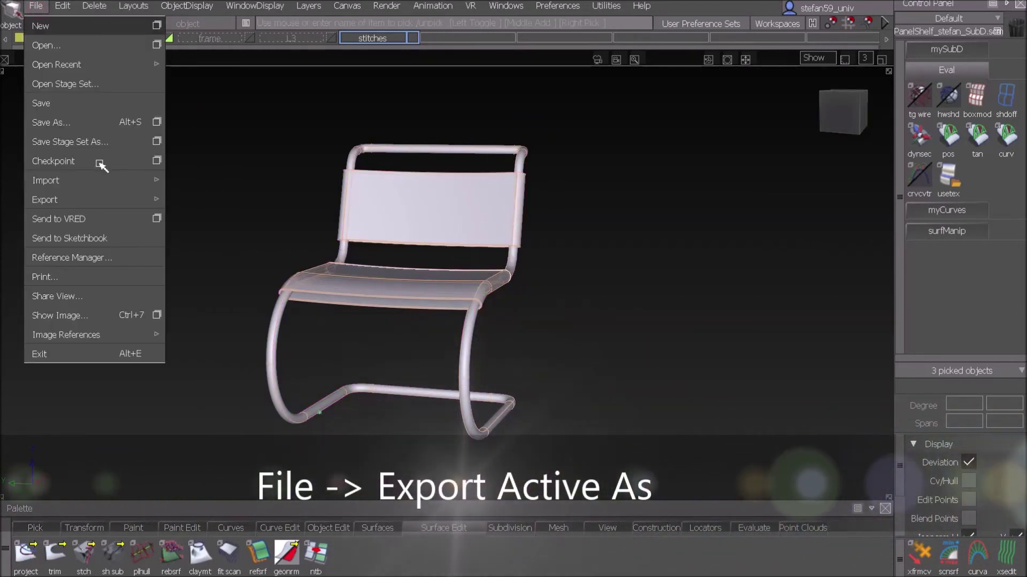
mouse_move(127, 200)
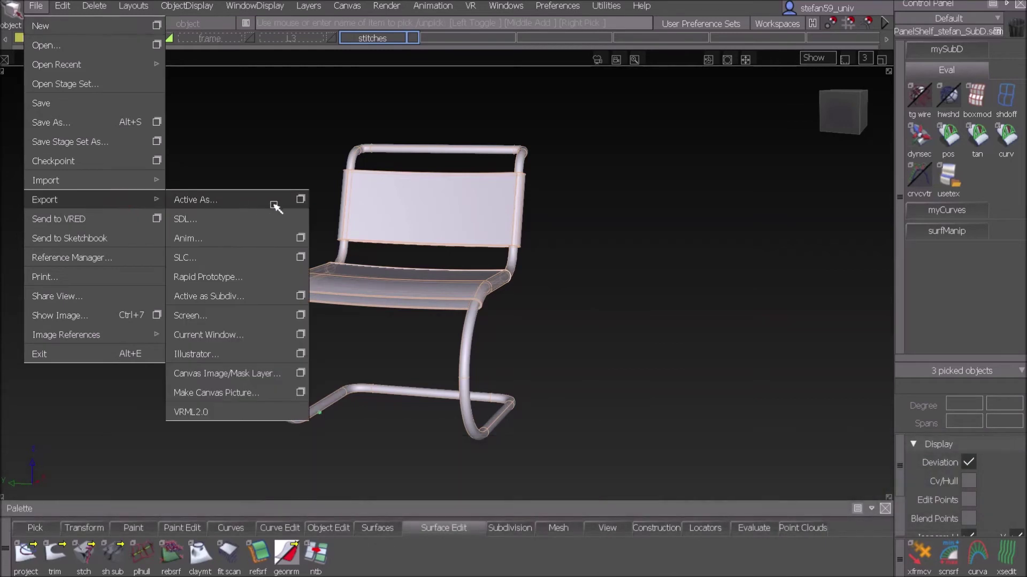
left_click(294, 201)
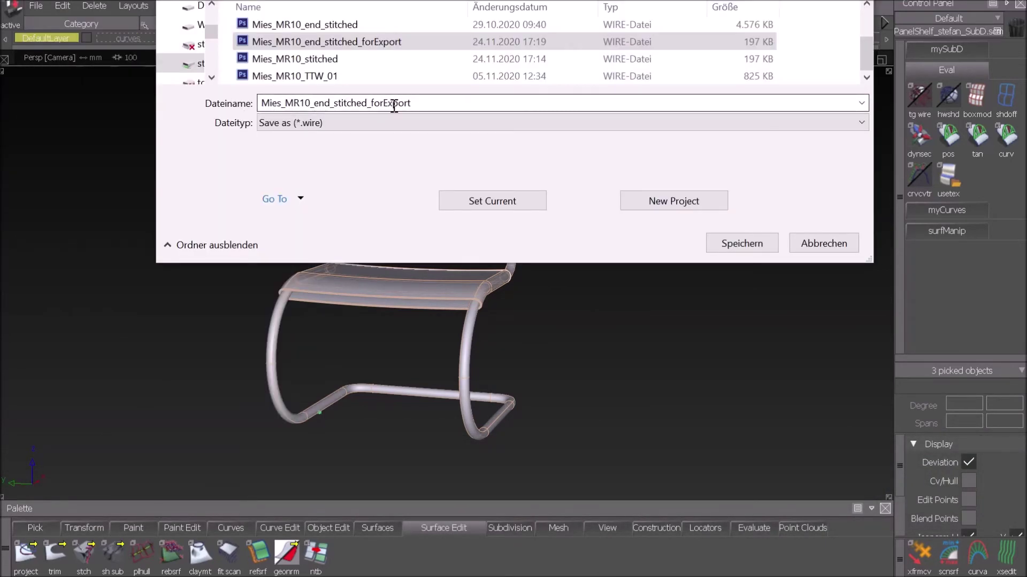
left_click(745, 244)
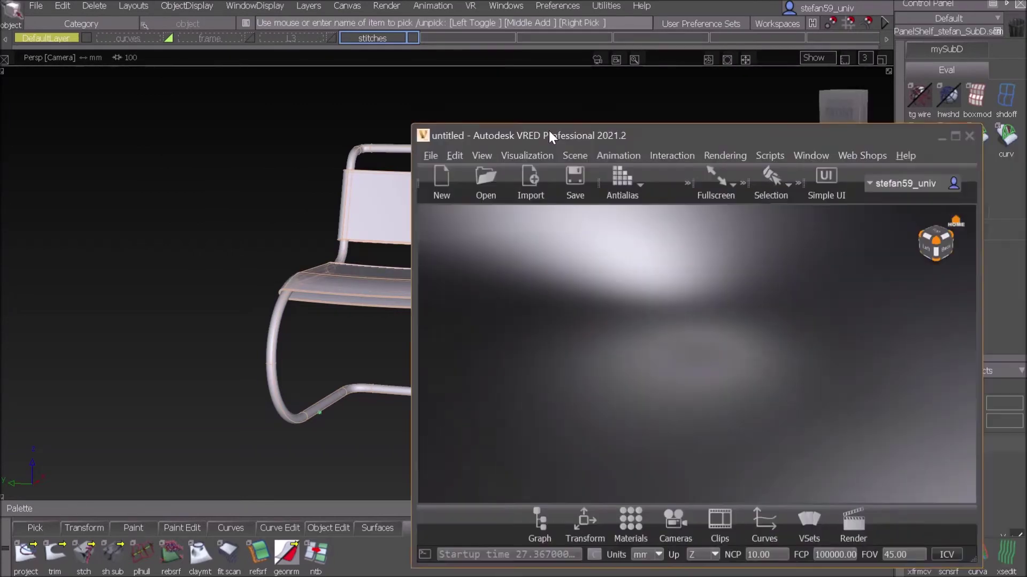
Step: Maximize VRED and import Mies_MR10_end_stitched_forExport so the grey chair loads into the scene
left_click_drag(549, 130, 166, 3)
left_click(18, 10)
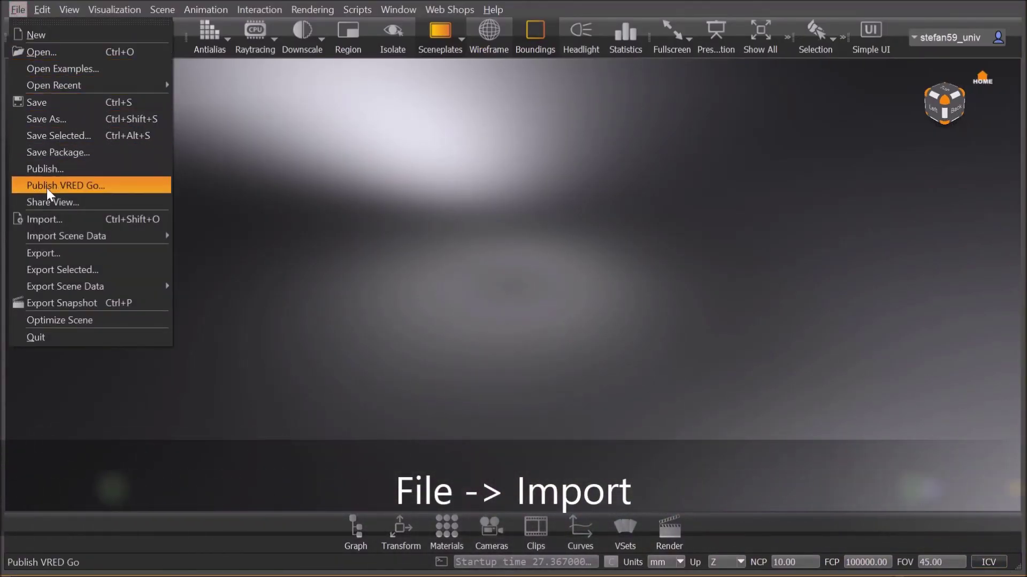
left_click(62, 218)
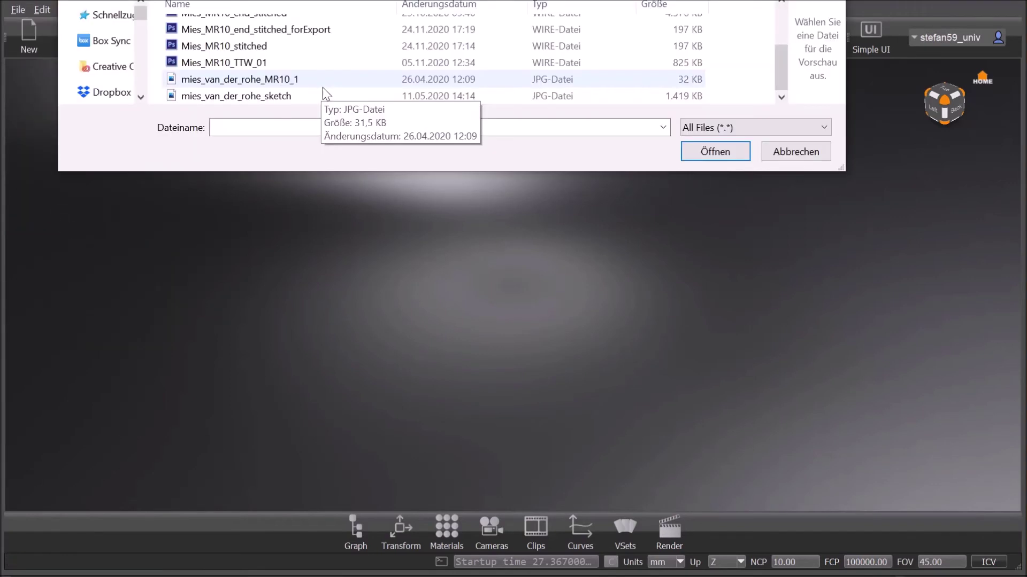
left_click(303, 34)
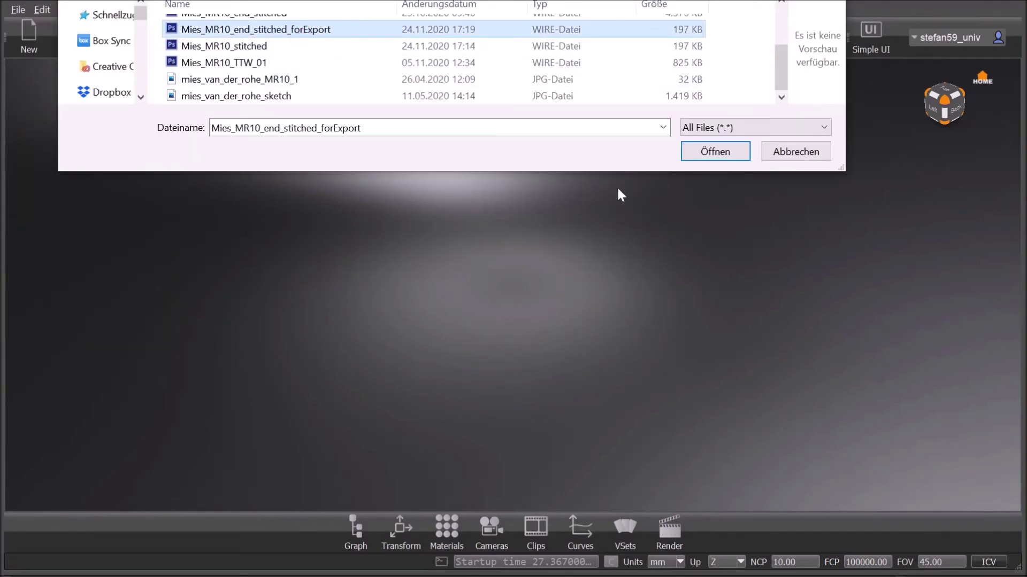
left_click(714, 152)
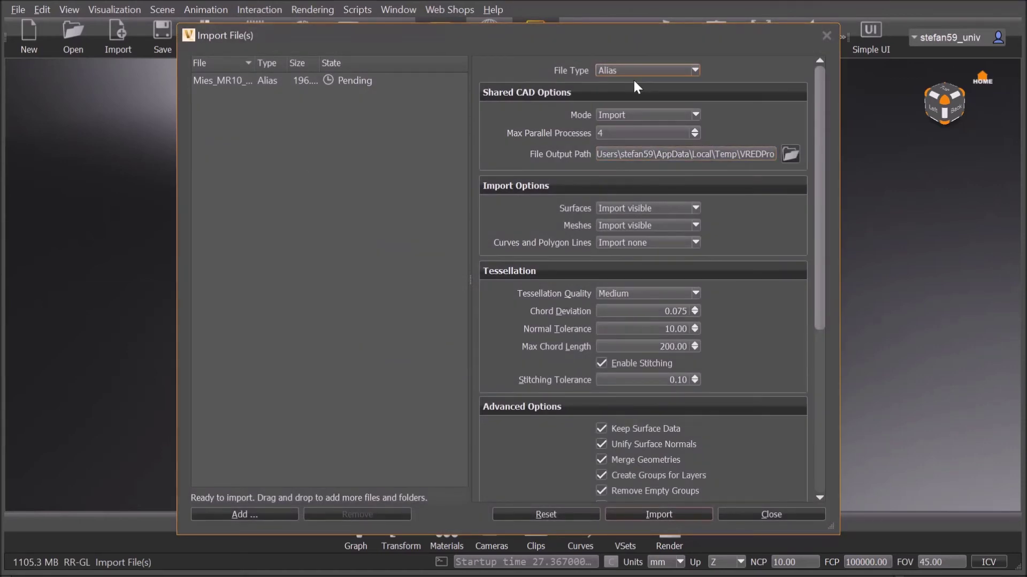
left_click(649, 512)
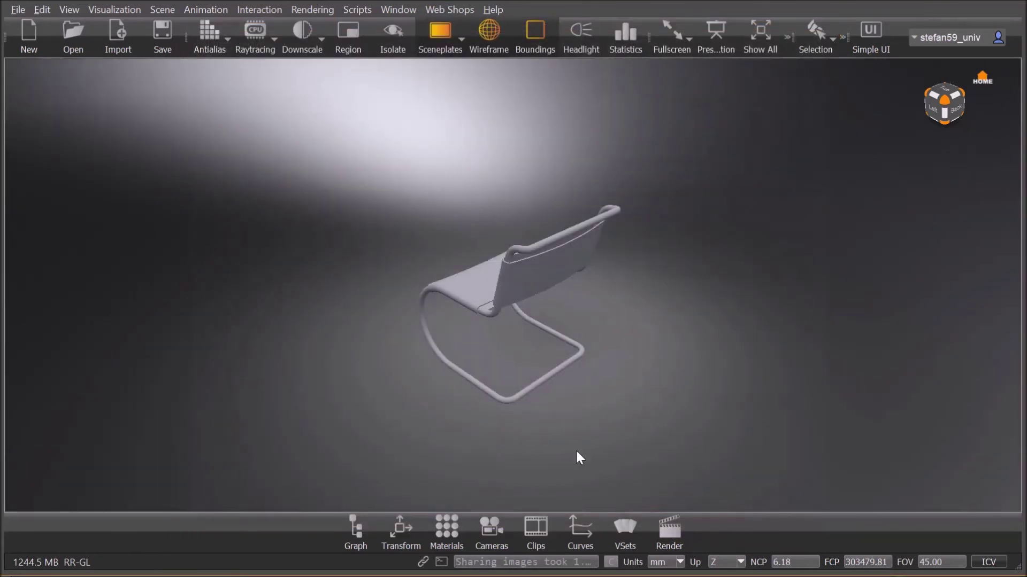
left_click_drag(576, 453, 818, 408)
Step: Expand Mies_MR10 > stitches in the Scenegraph and identify shell#12 frame, shell#11 backrest, shell#10 seat
scroll(800, 360, "up", 3)
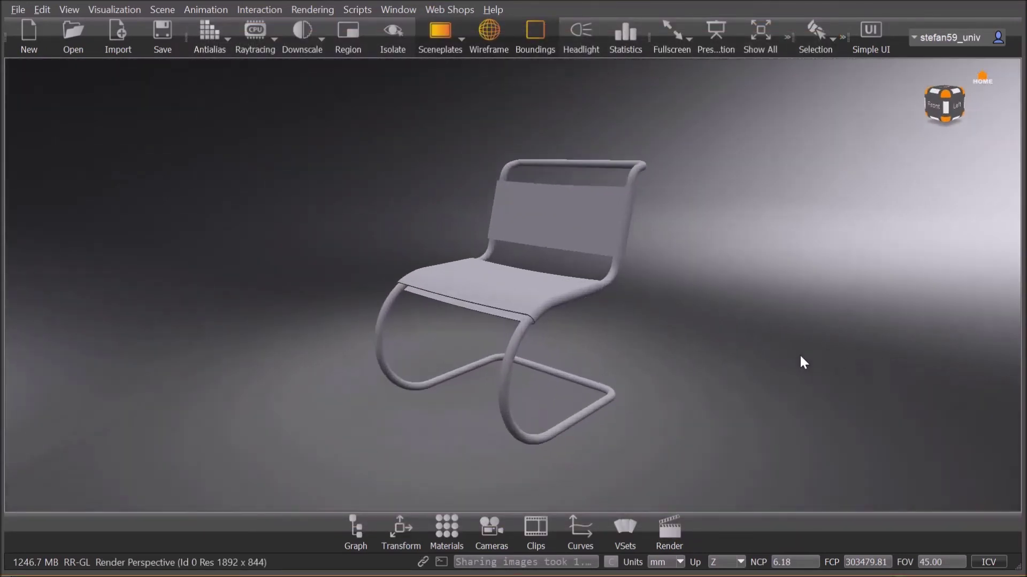
left_click(356, 532)
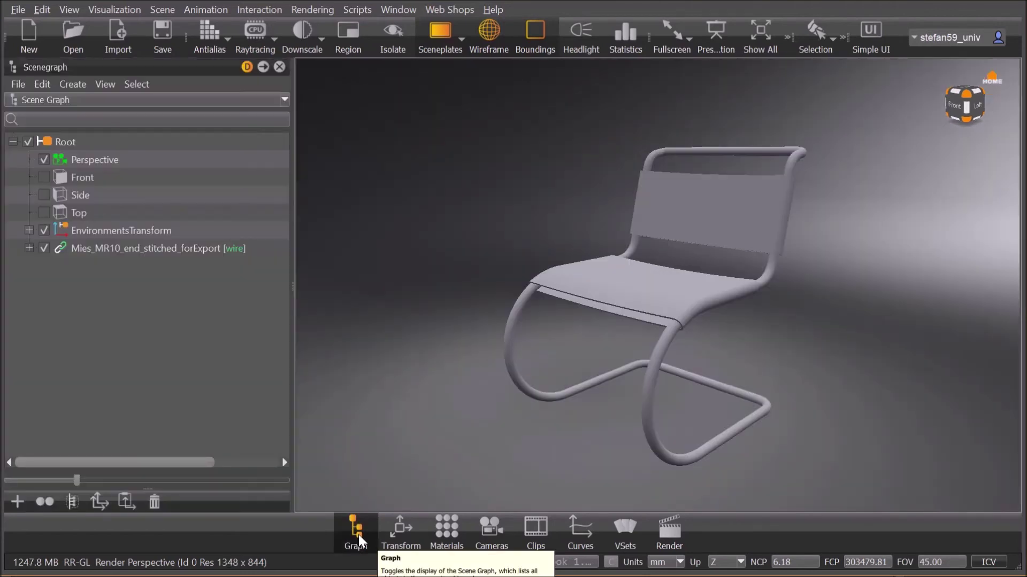
left_click(29, 249)
left_click(45, 266)
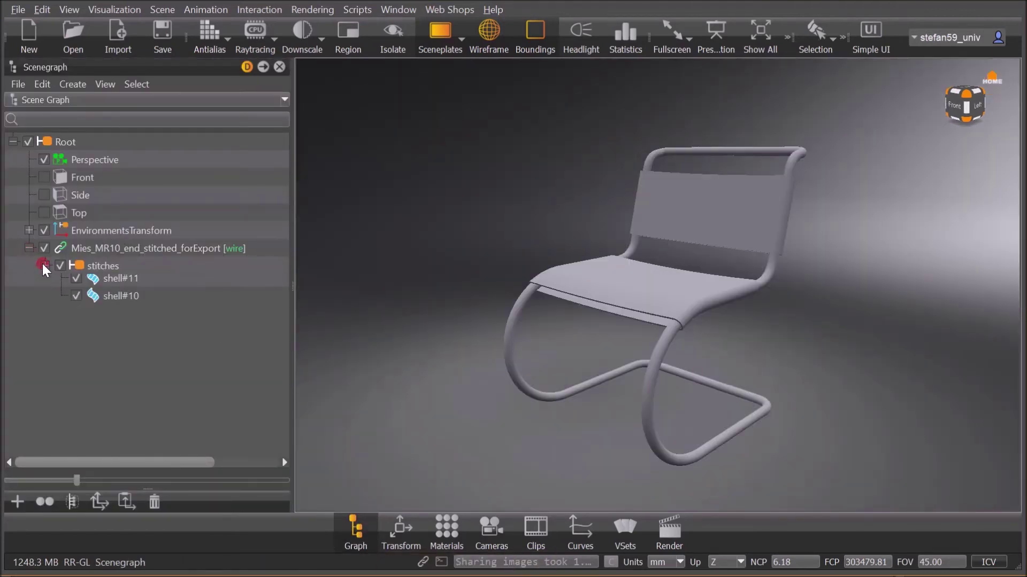
left_click(124, 285)
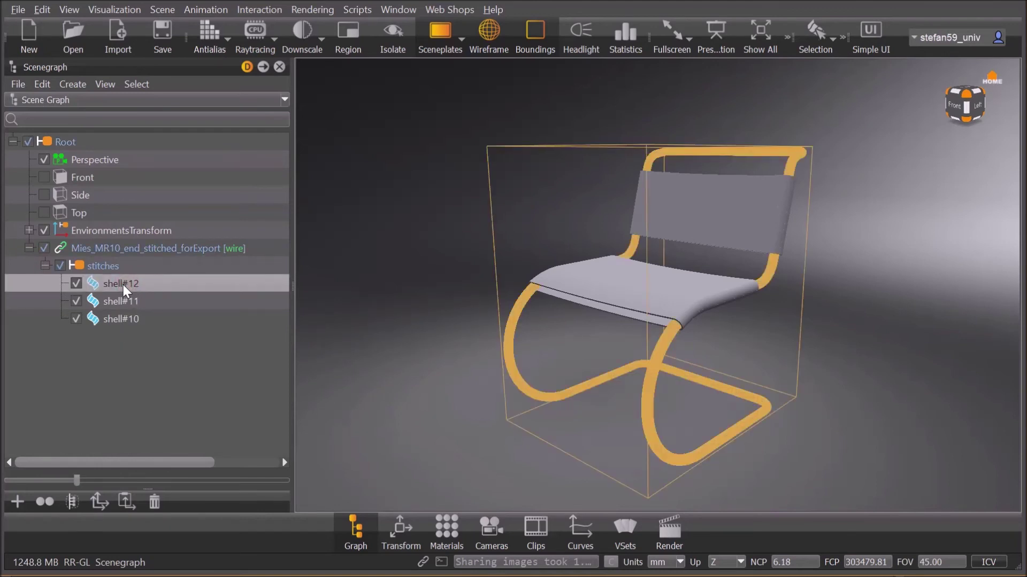
left_click(156, 300)
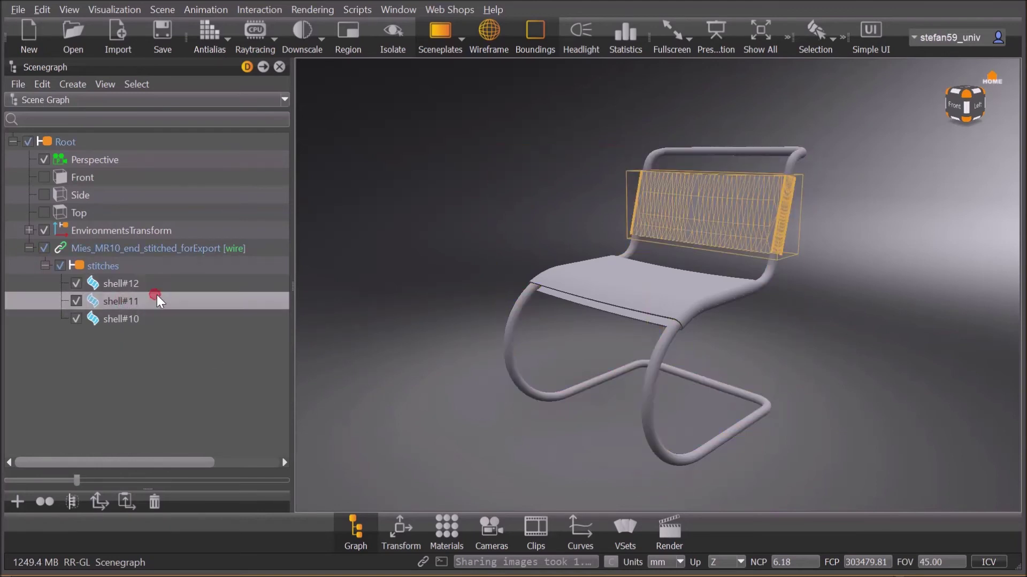
left_click(141, 319)
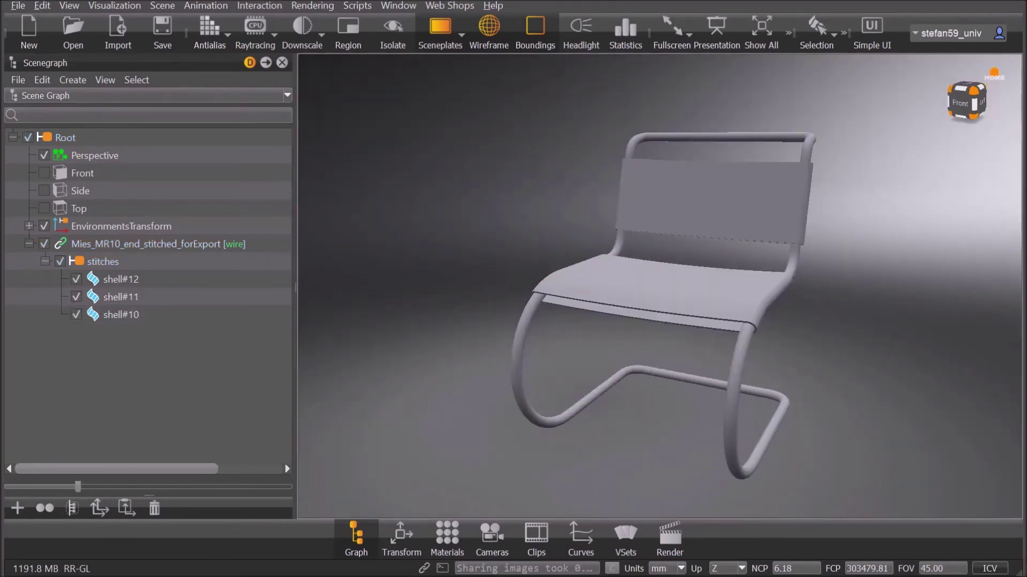
left_click(450, 528)
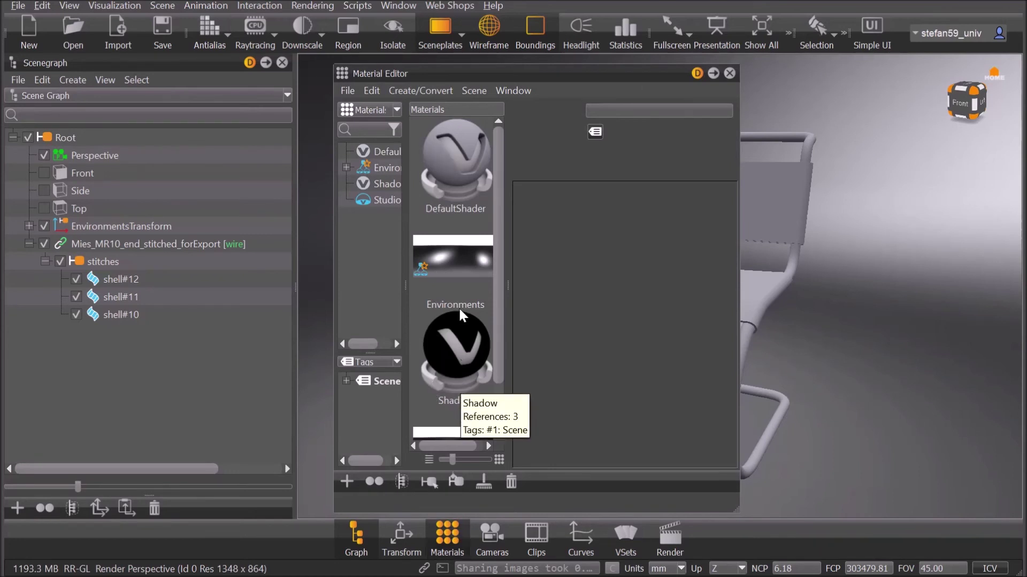
left_click(729, 73)
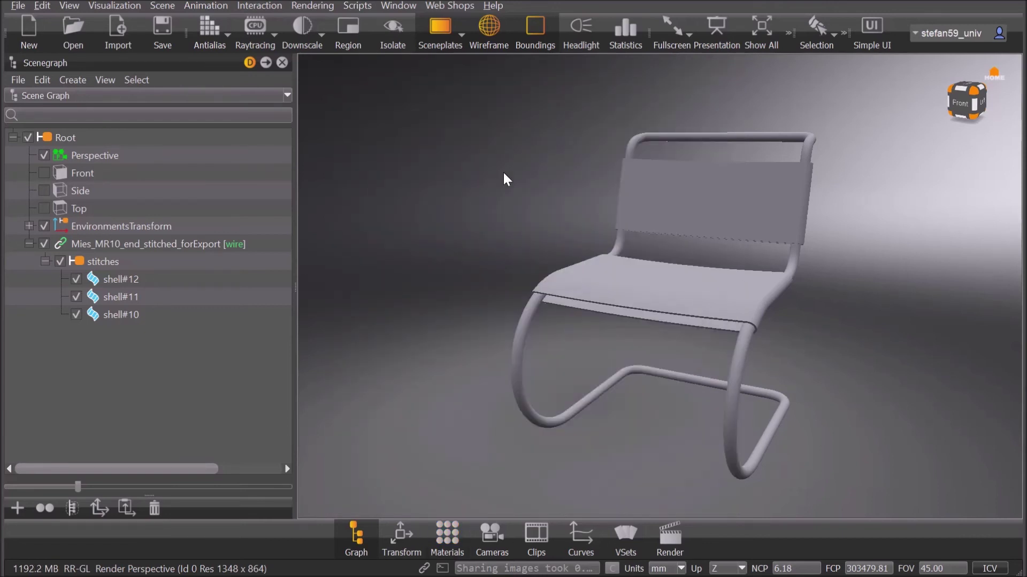
left_click(161, 6)
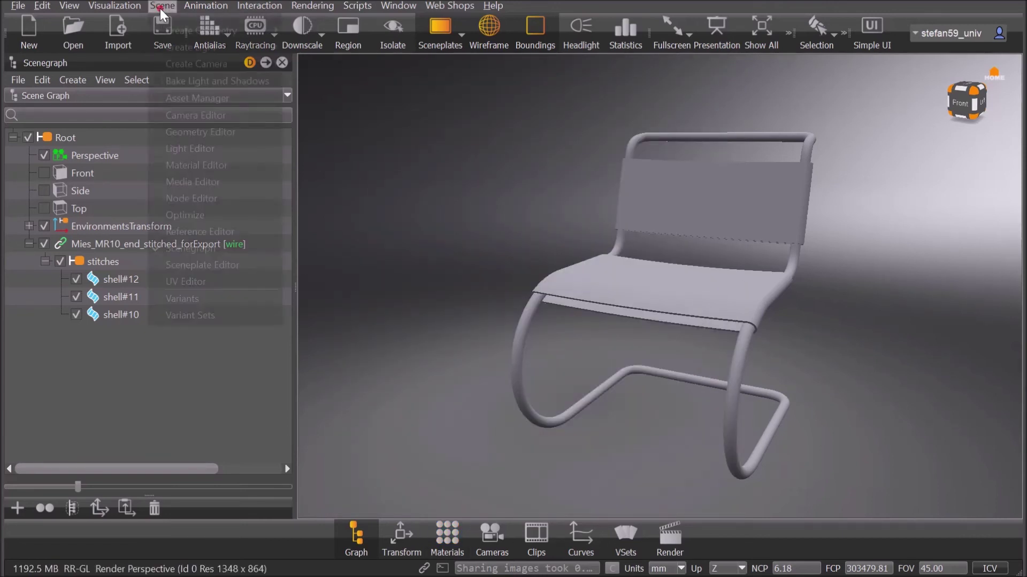
Step: Show the Asset Manager's Materials tab in a larger panel with the Autodesk VRED Assets 2021.1 folders expanded
left_click(161, 98)
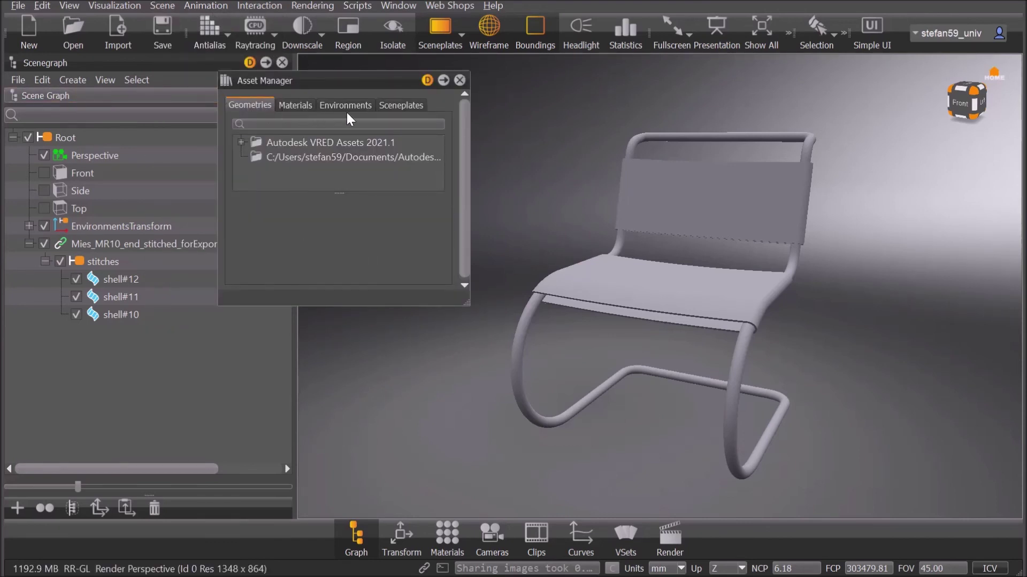
left_click(295, 105)
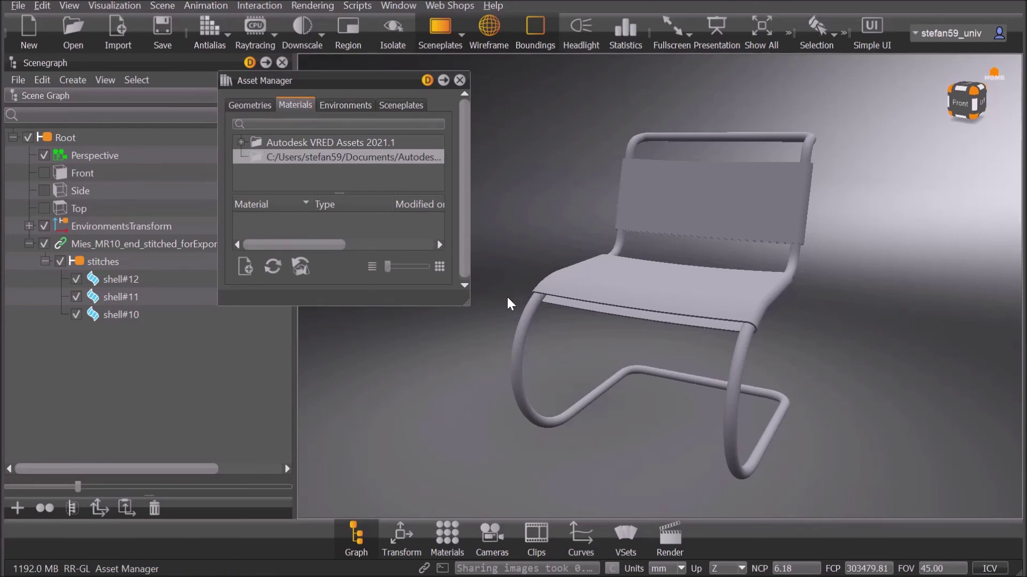
left_click_drag(467, 303, 488, 430)
left_click(271, 146)
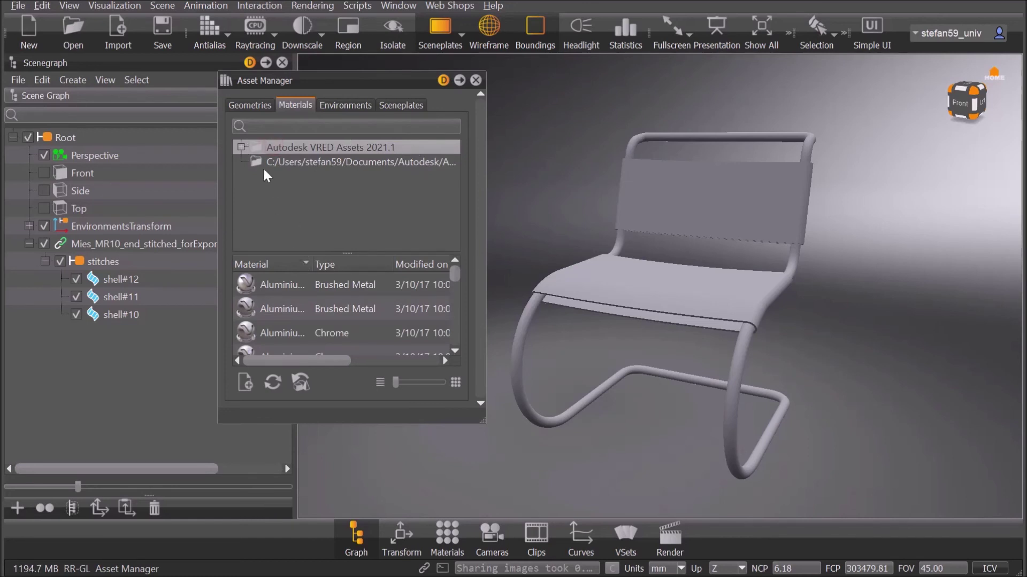
left_click(242, 146)
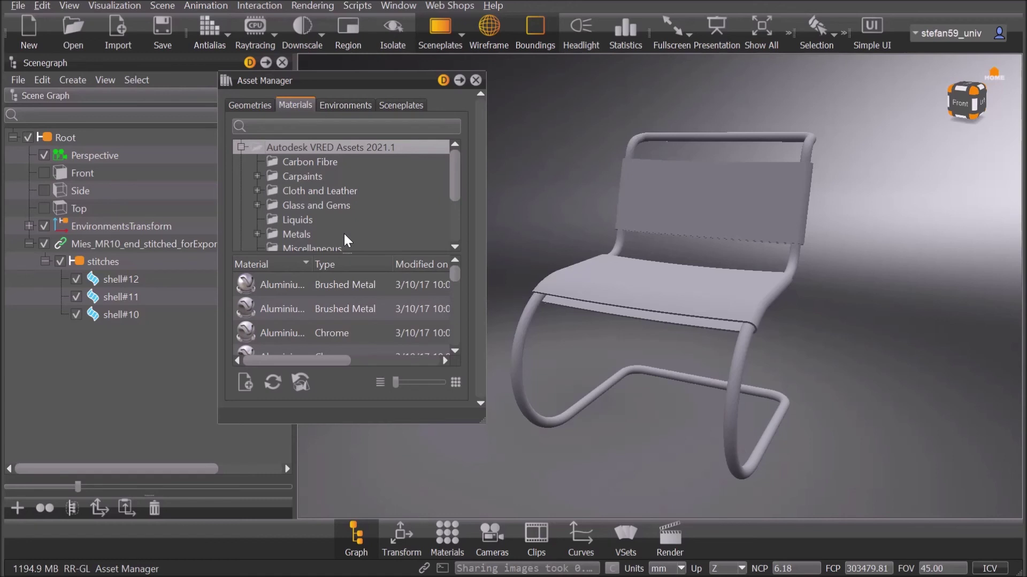
Step: Apply the first Leather material from the Cloth and Leather folder to the seat and backrest
left_click(351, 192)
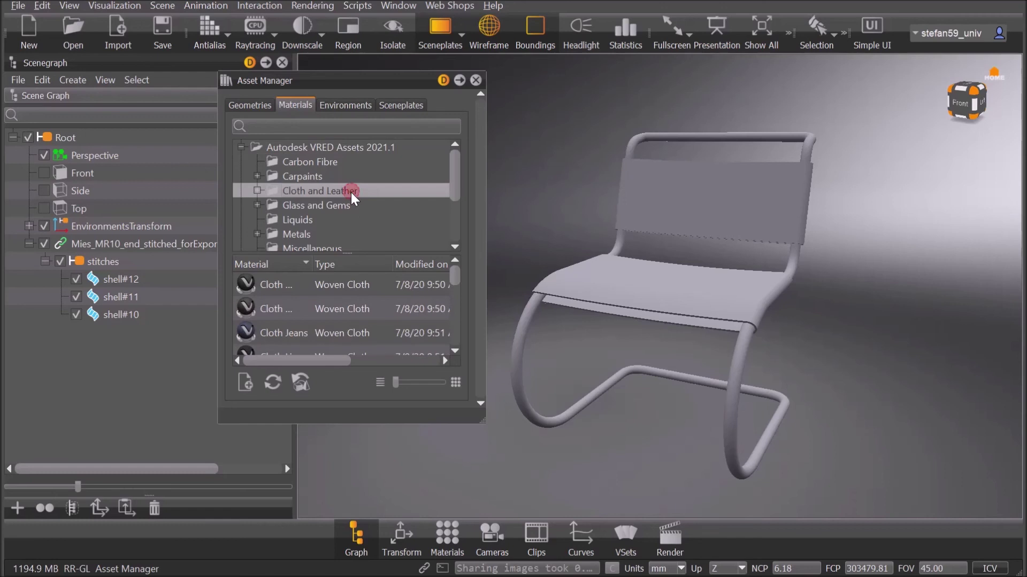
left_click_drag(453, 275, 452, 325)
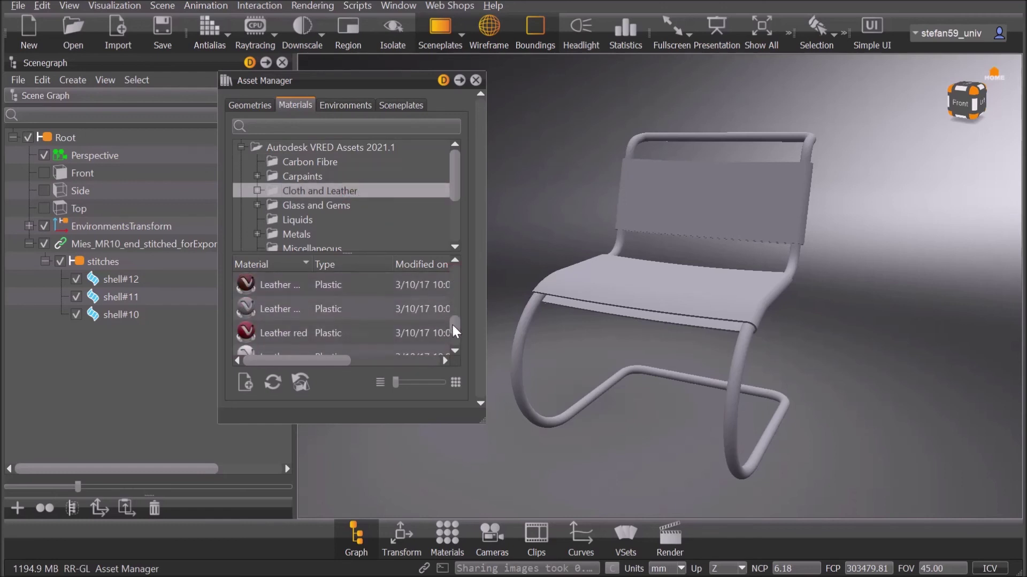
left_click_drag(303, 284, 607, 278)
left_click_drag(309, 286, 715, 215)
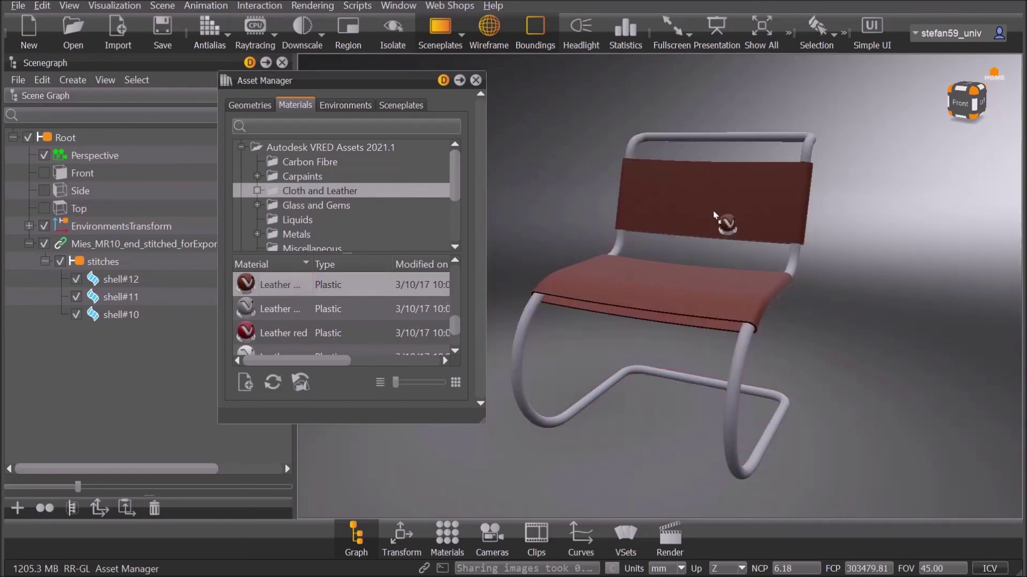
Step: Apply the first Chrome material from the Metals folder to the tubular frame and view it three-quarter
left_click(310, 234)
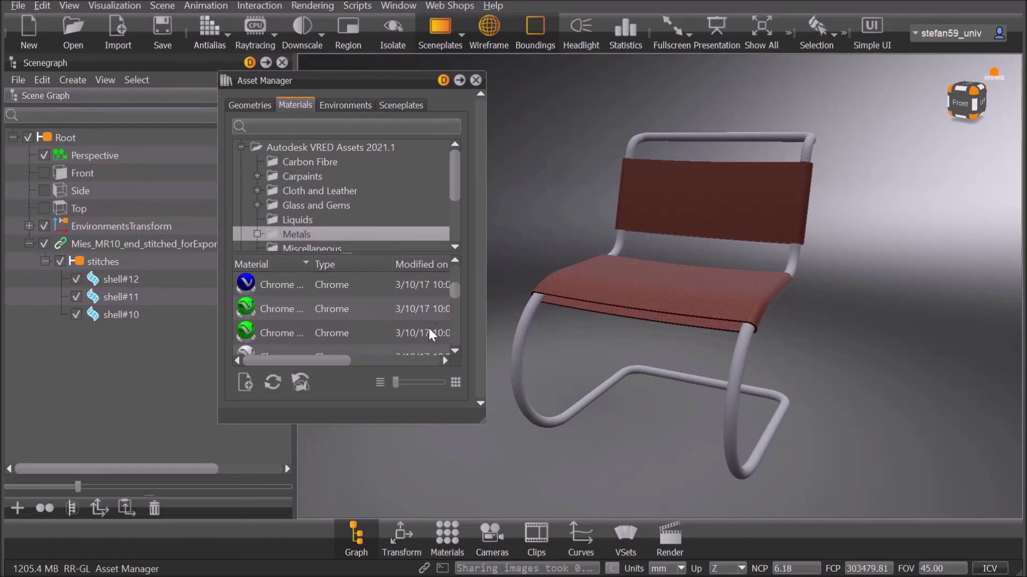
left_click_drag(451, 288, 450, 292)
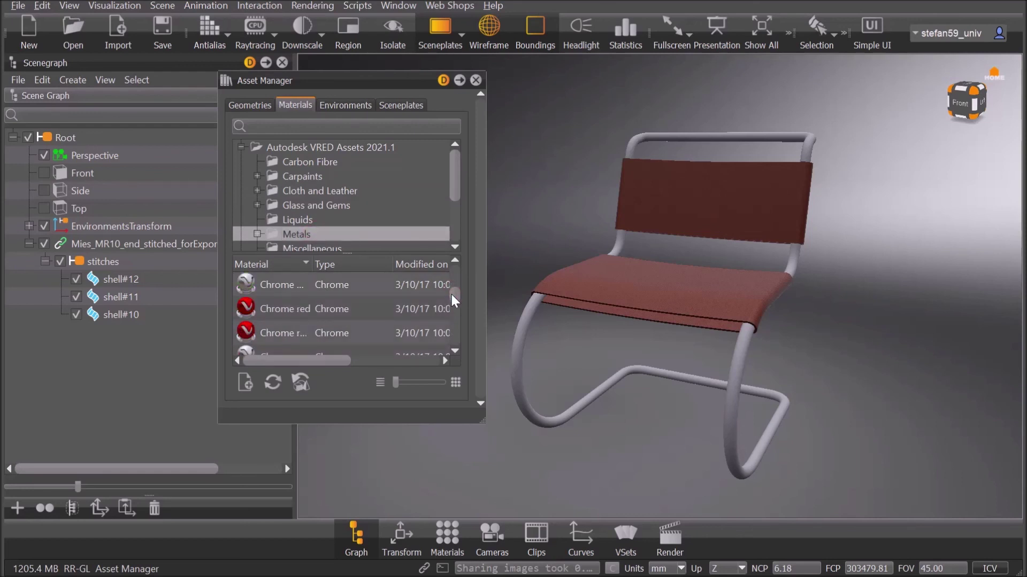
left_click_drag(277, 283, 522, 301)
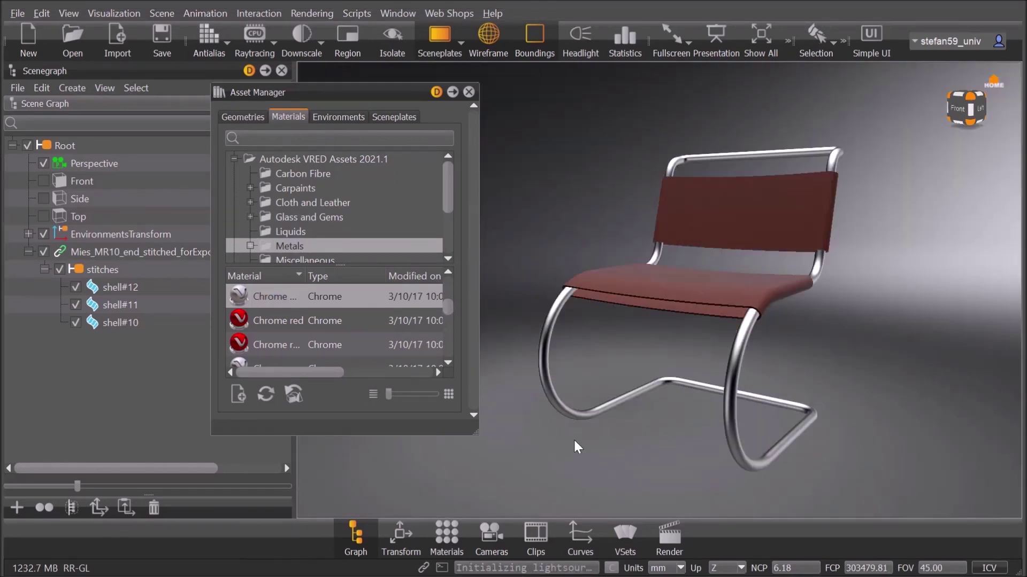
left_click_drag(624, 351, 597, 341)
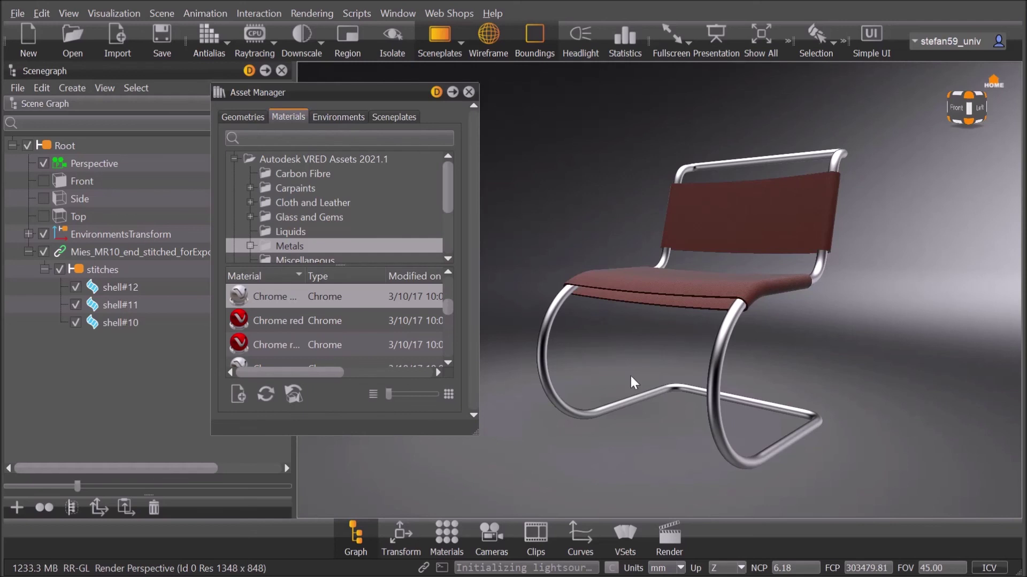
left_click_drag(655, 424, 618, 454)
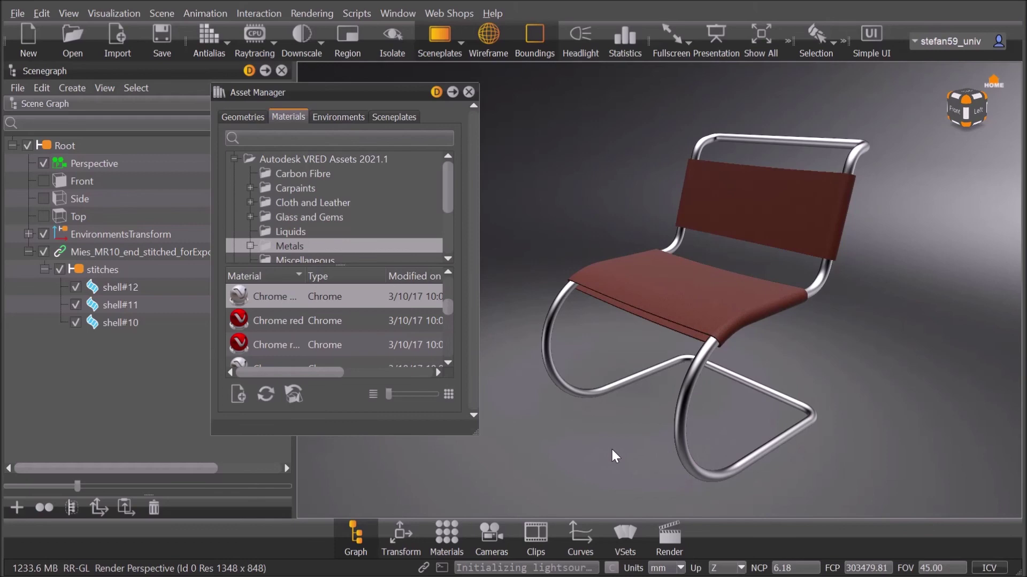